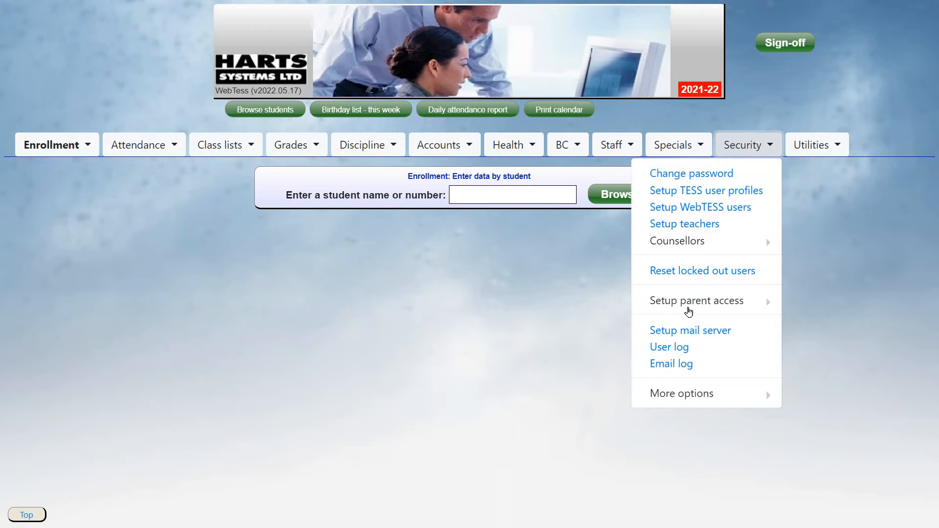
# Open the parent access settings and scroll through the Demographics, Attendance, Homework and Grades sections.
pyautogui.moveTo(687, 307)
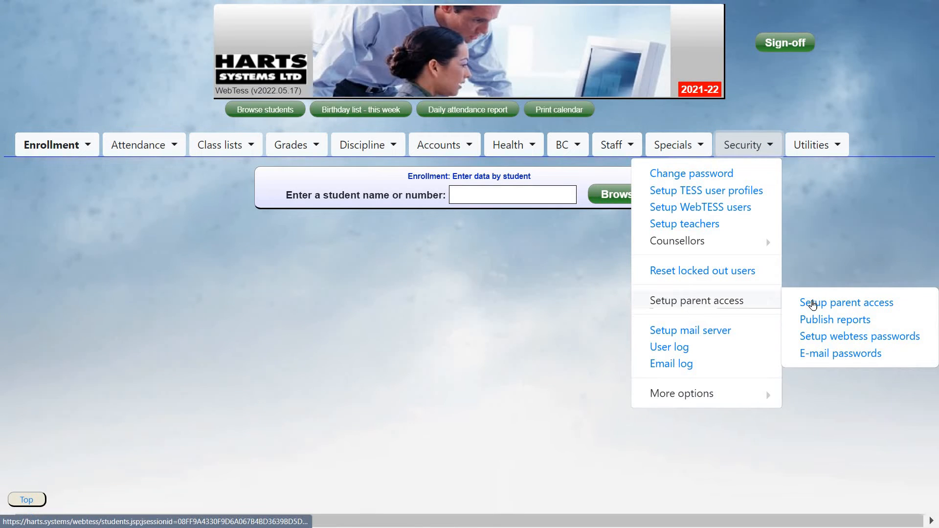
pyautogui.click(857, 304)
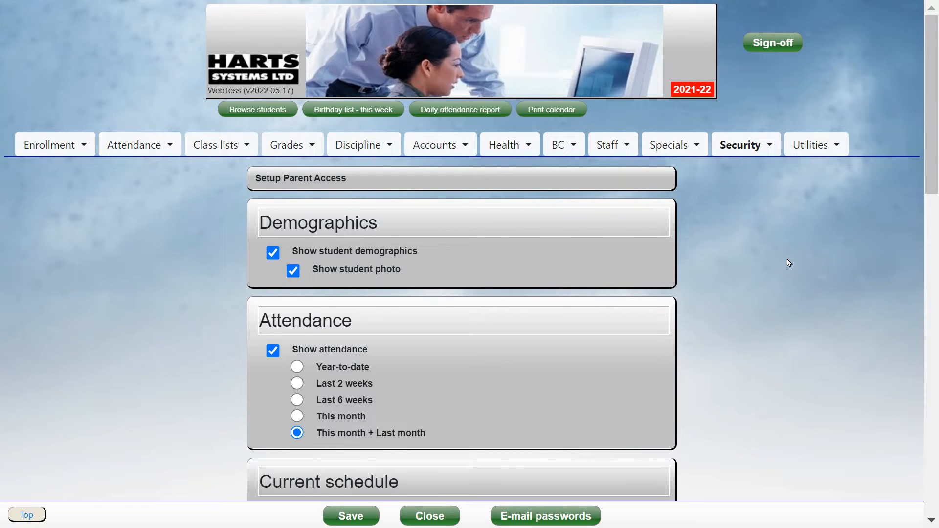
pyautogui.scroll(-3, 788, 263)
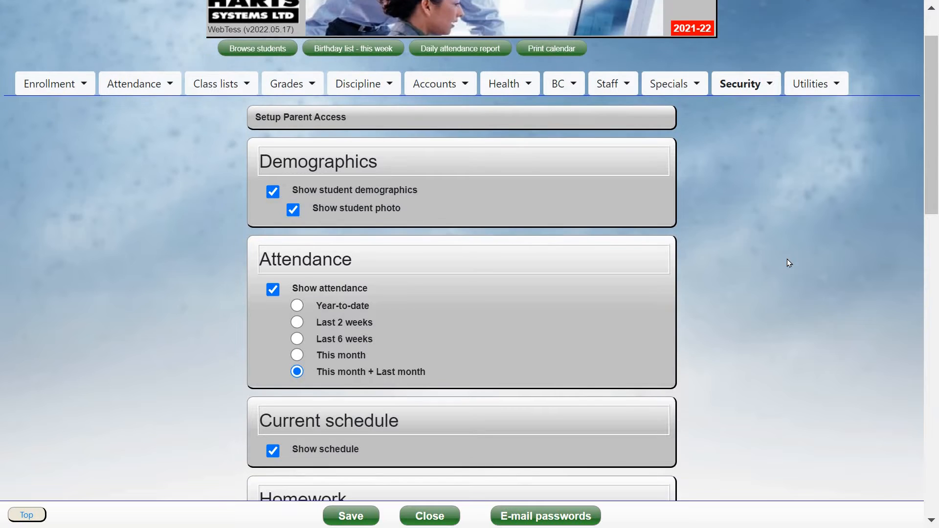
pyautogui.scroll(-3, 788, 263)
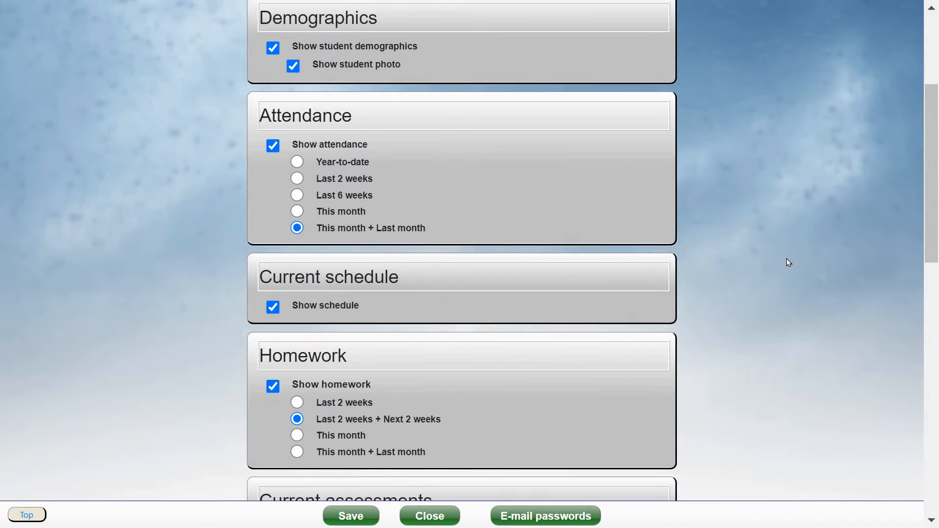
pyautogui.scroll(1, 787, 263)
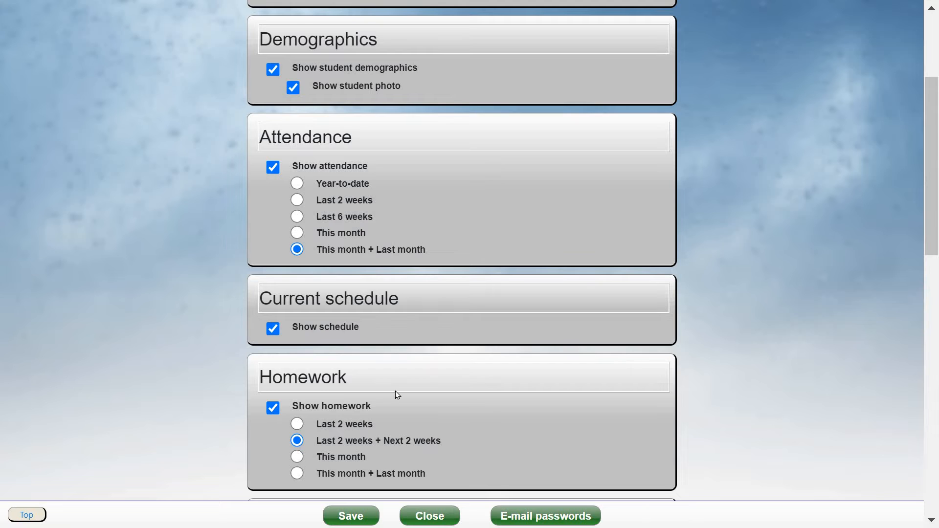
pyautogui.scroll(-1, 396, 386)
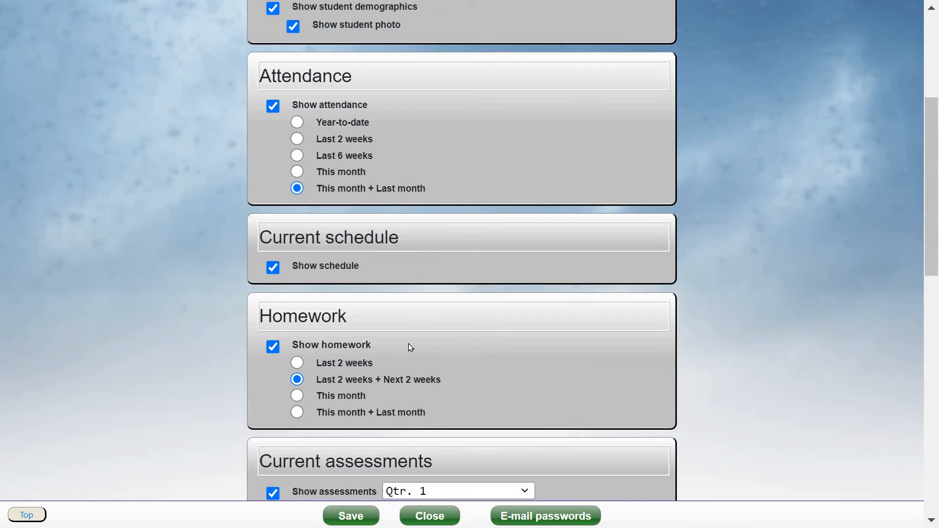
pyautogui.scroll(-4, 410, 347)
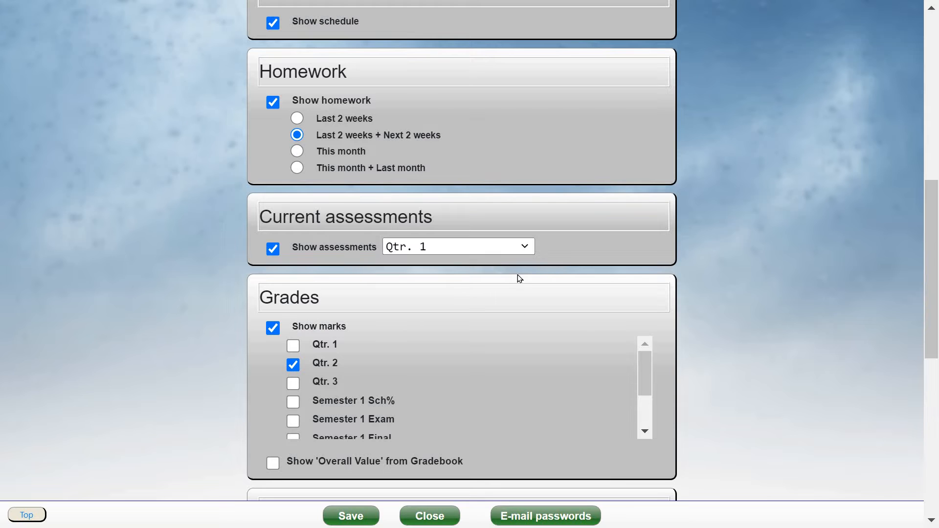
pyautogui.scroll(-2, 462, 267)
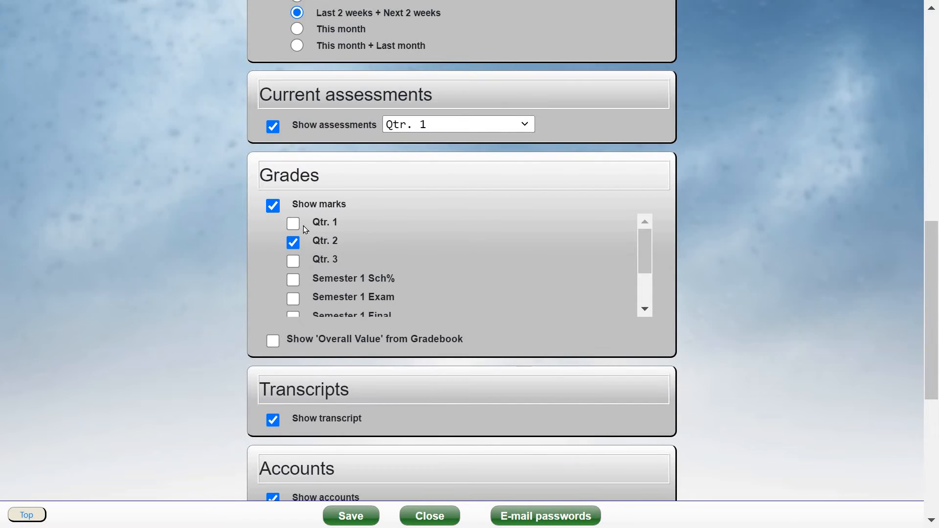
# Enable Qtr. 1 marks and the Gradebook 'Overall Value' under Grades, then close the settings page.
pyautogui.click(294, 224)
pyautogui.click(274, 341)
pyautogui.scroll(-3, 444, 414)
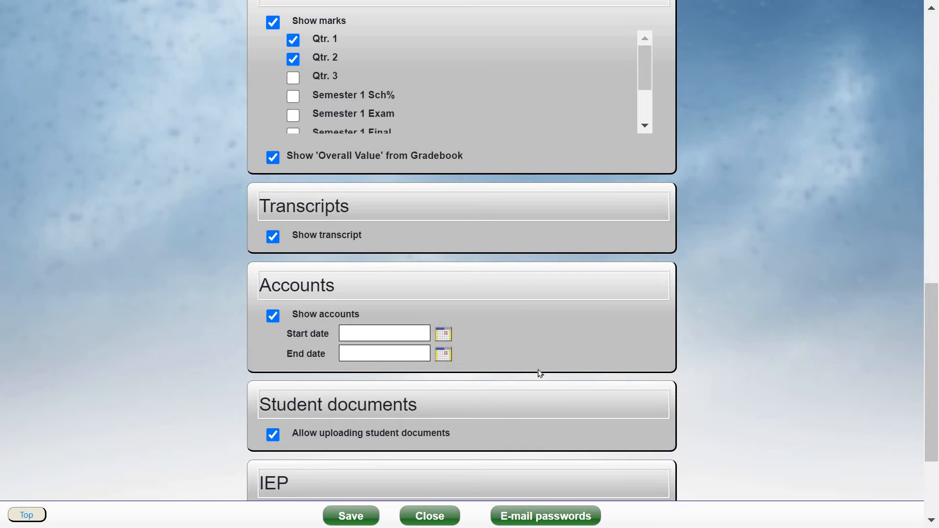
pyautogui.scroll(-3, 530, 322)
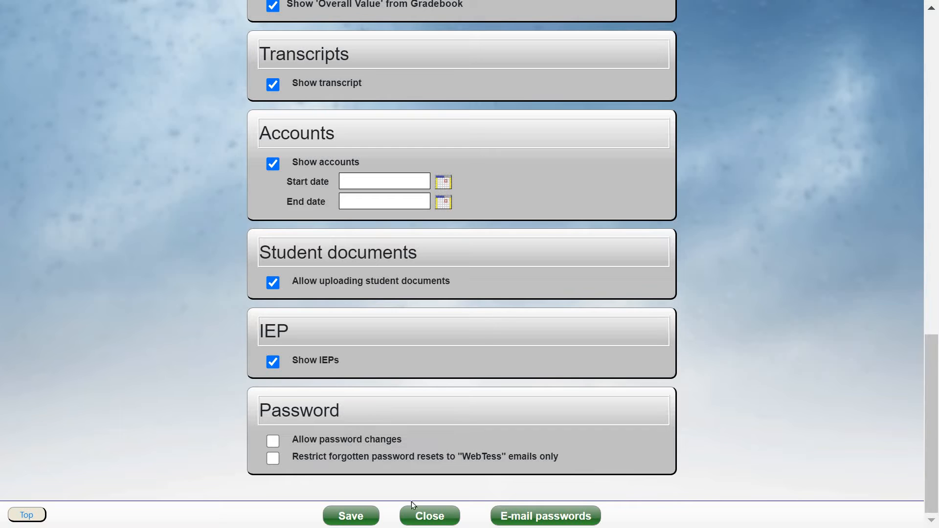
pyautogui.click(422, 514)
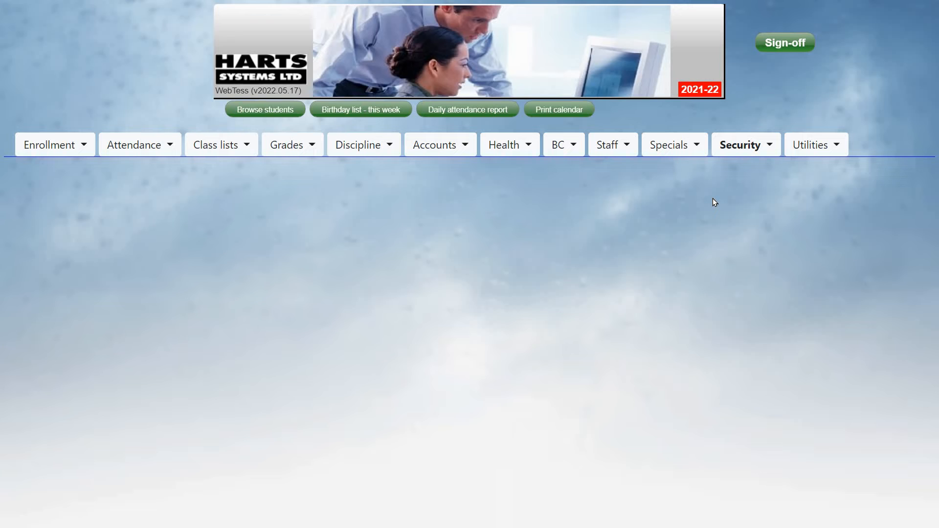
# Go to Security > Setup parent access > Publish reports.
pyautogui.click(753, 150)
pyautogui.moveTo(711, 303)
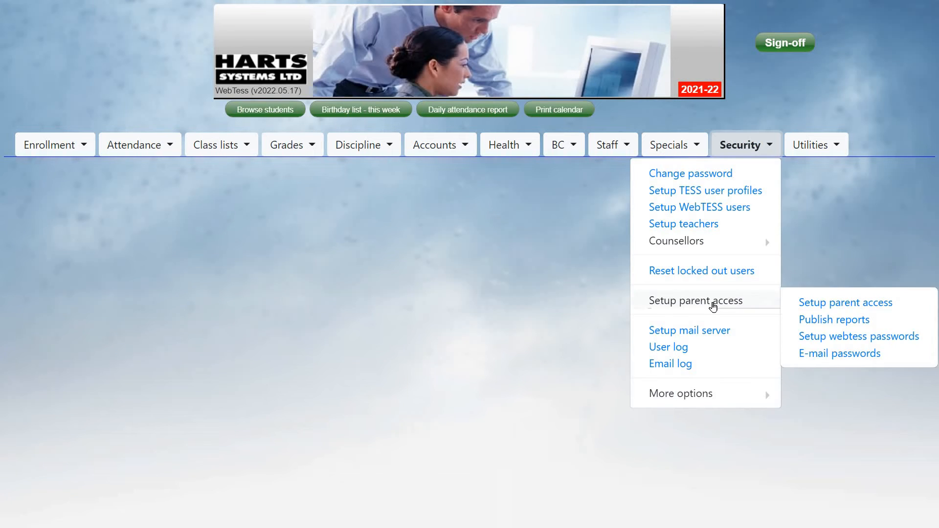
pyautogui.click(837, 320)
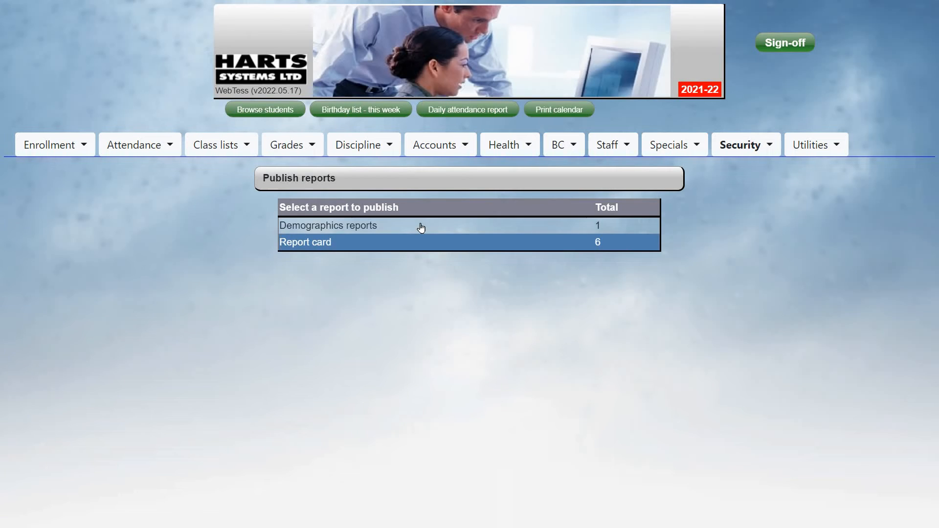
# Publish report cards for all students for Qtr. 1, Qtr. 2, Semester 1 Final and Semester 2 Final.
pyautogui.click(400, 246)
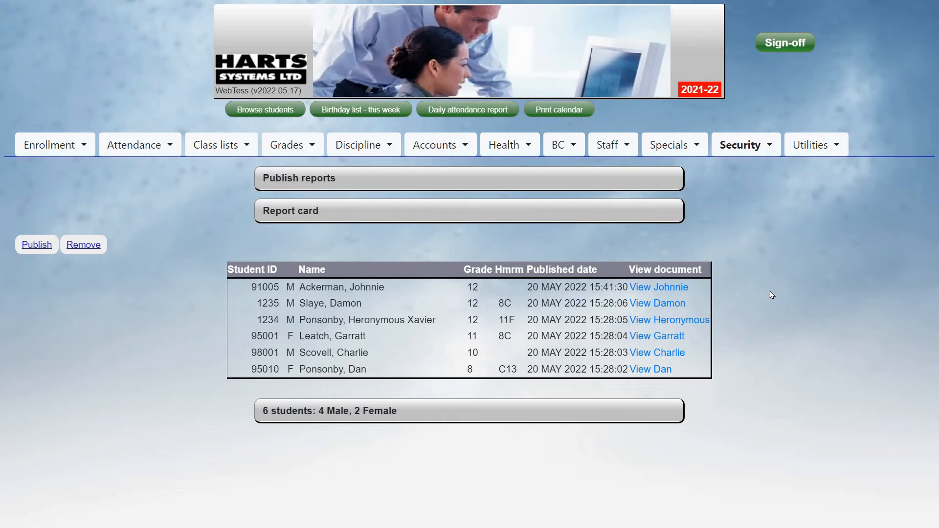
pyautogui.click(33, 247)
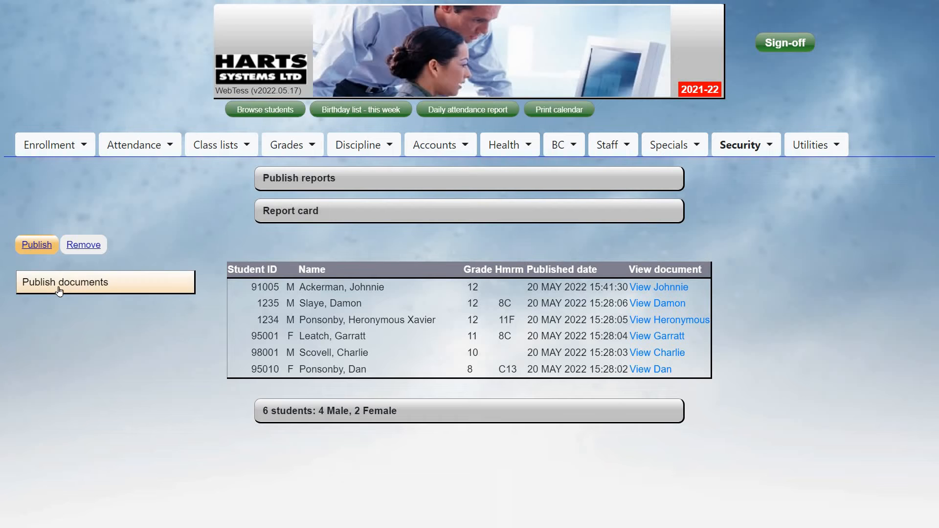
pyautogui.click(101, 282)
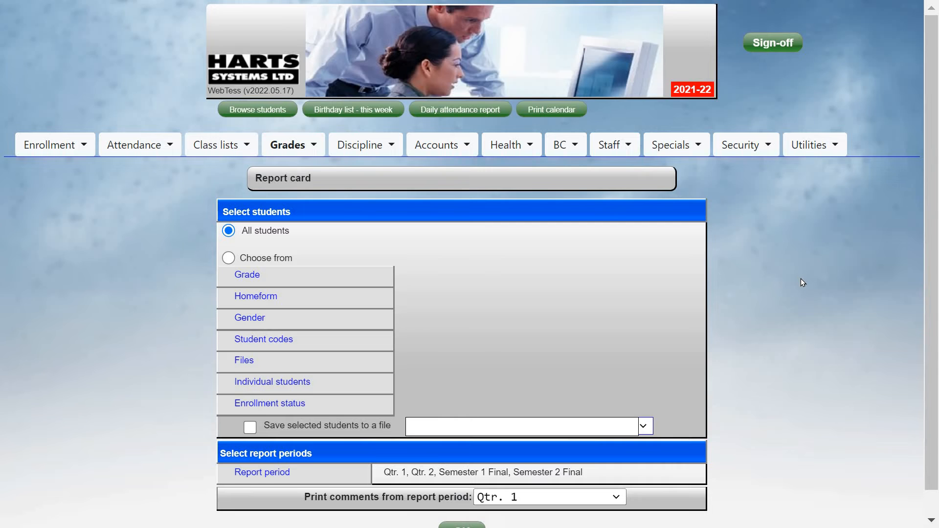
pyautogui.scroll(-1, 801, 278)
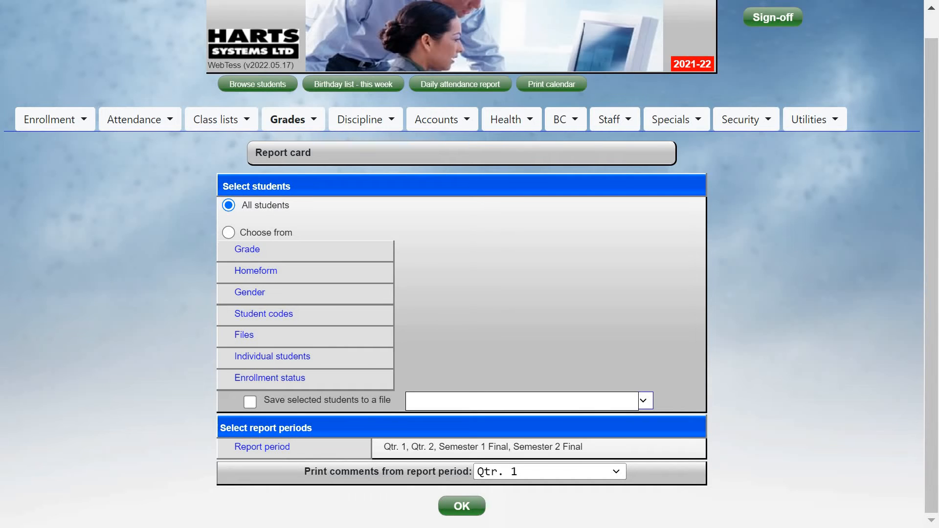
pyautogui.click(444, 505)
pyautogui.click(757, 127)
pyautogui.moveTo(719, 274)
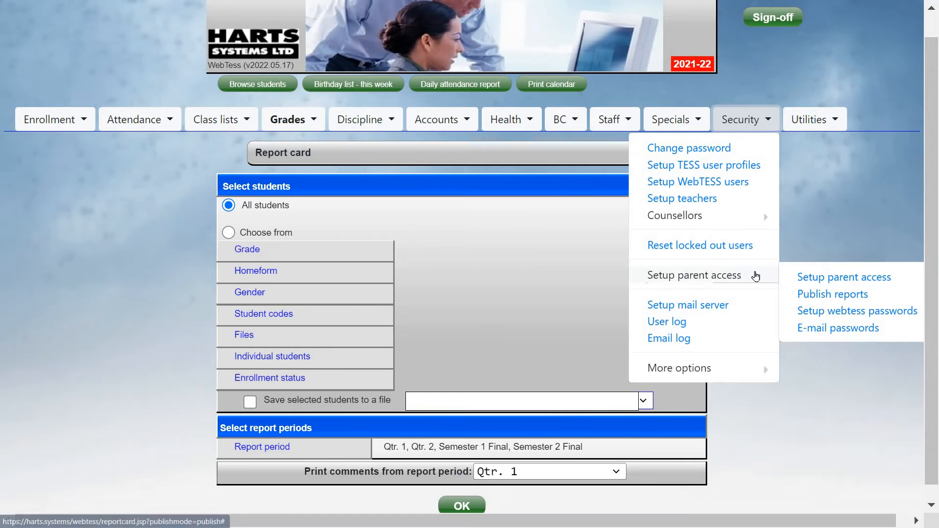
# Reopen the published report cards list and download a student's report card PDF.
pyautogui.click(834, 295)
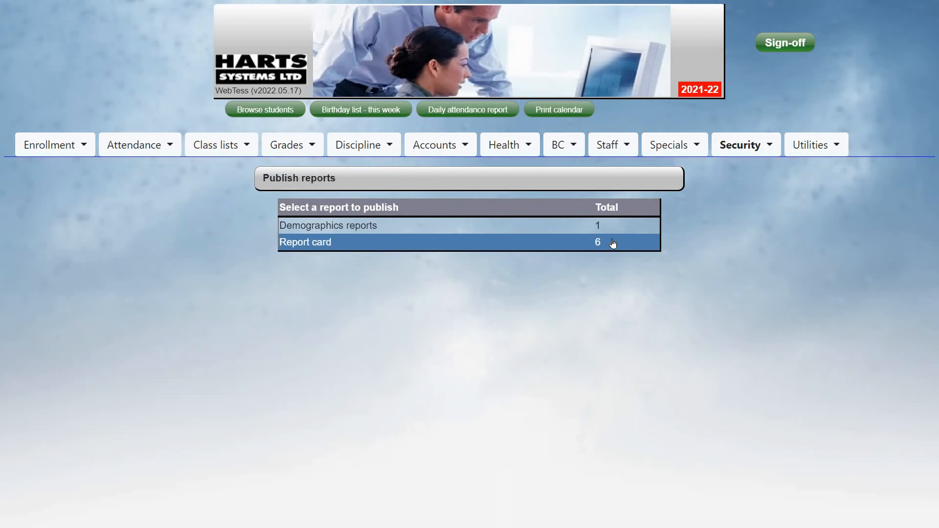
pyautogui.click(550, 246)
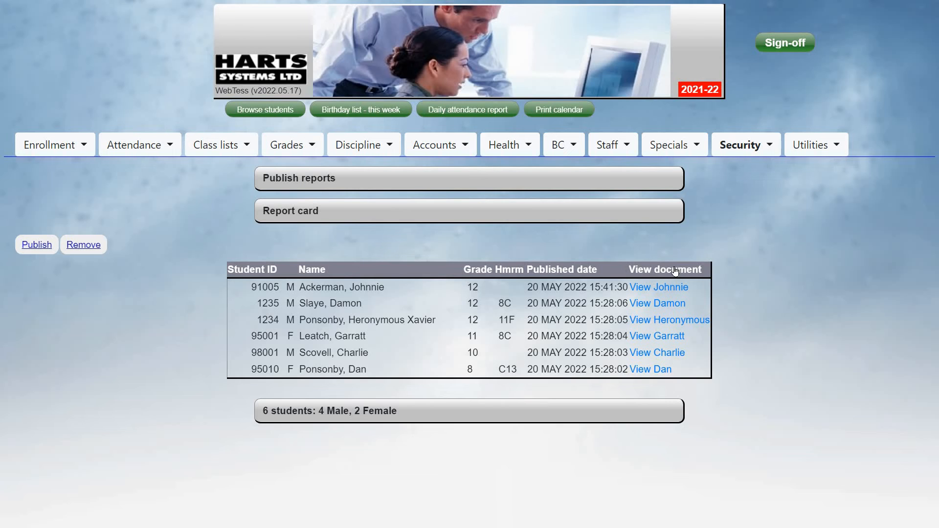
pyautogui.click(675, 320)
pyautogui.click(54, 147)
pyautogui.click(85, 174)
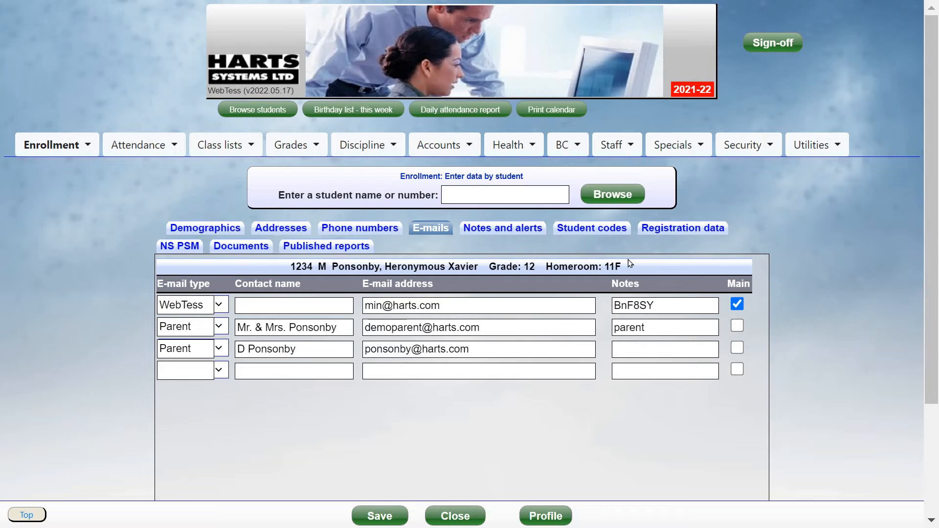
pyautogui.click(743, 146)
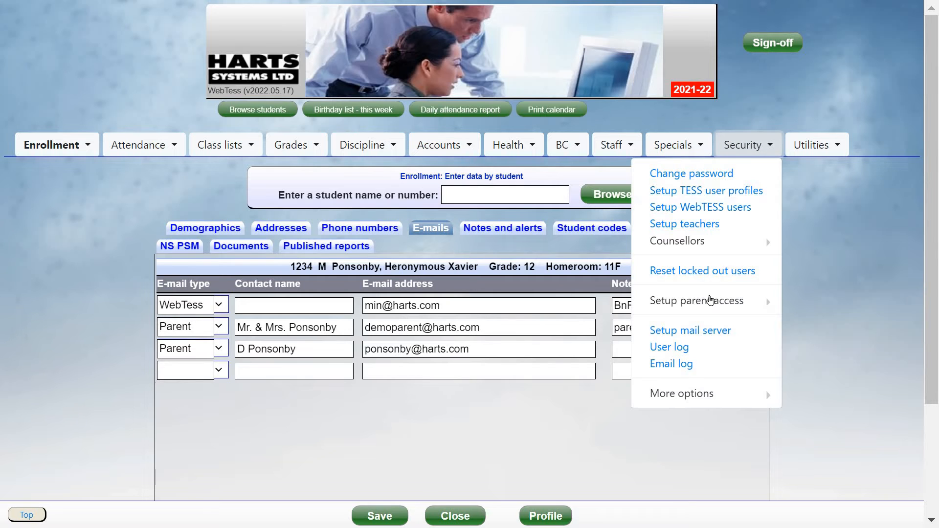
pyautogui.moveTo(723, 299)
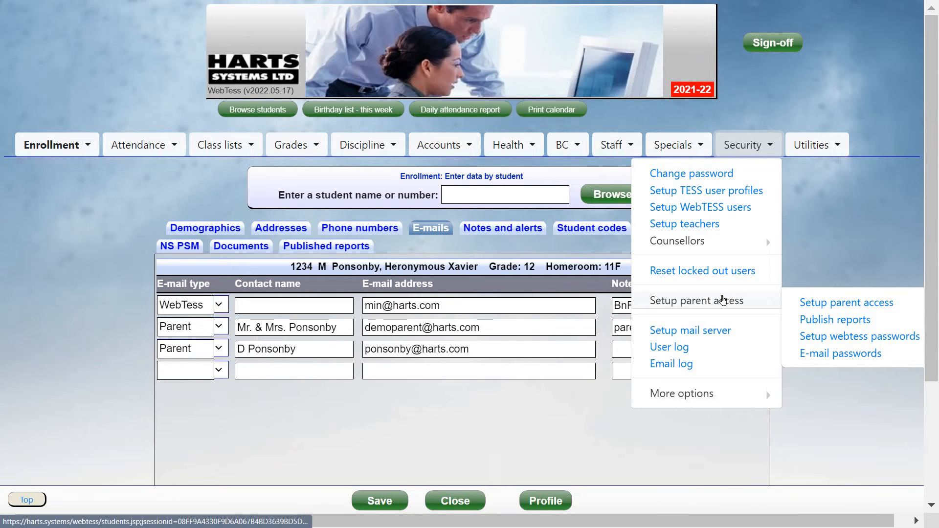
pyautogui.click(886, 339)
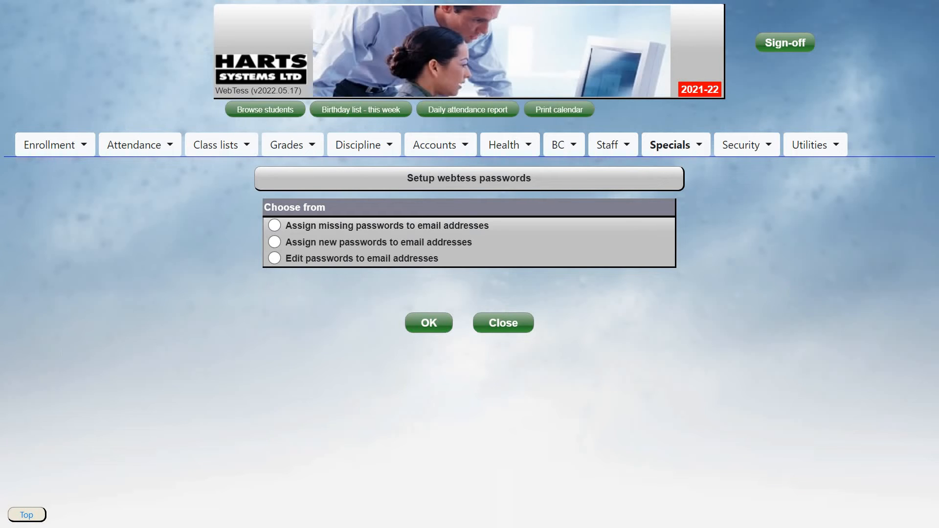
# Compare the password setup options, then start 'Assign new passwords to email addresses'.
pyautogui.click(365, 227)
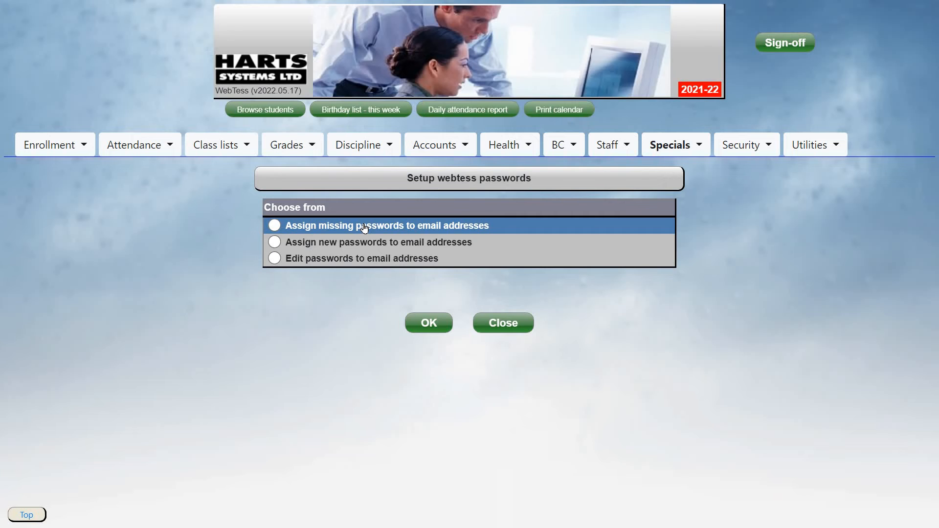
pyautogui.click(400, 246)
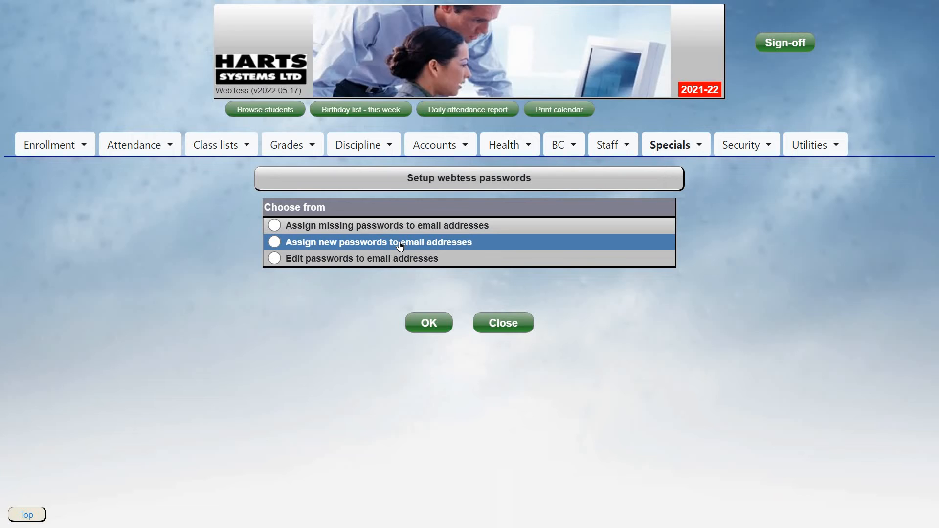
pyautogui.click(423, 264)
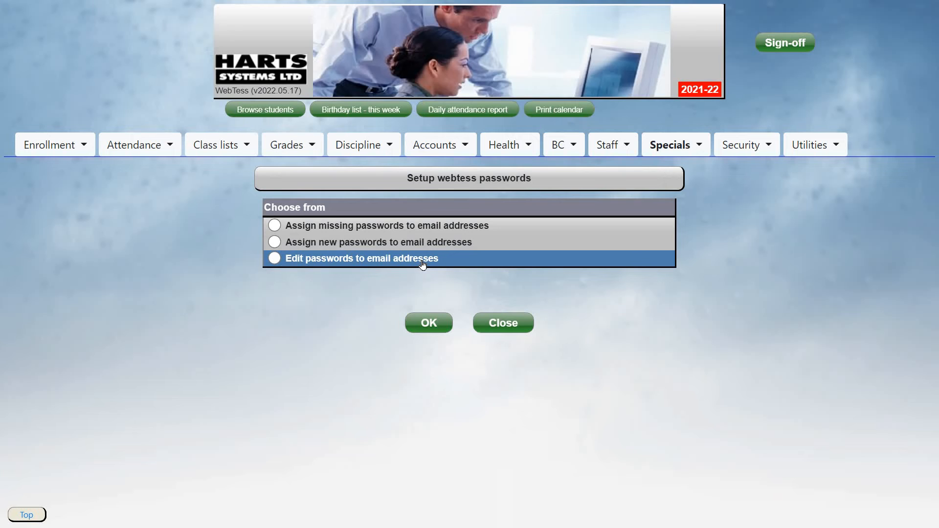
pyautogui.click(375, 225)
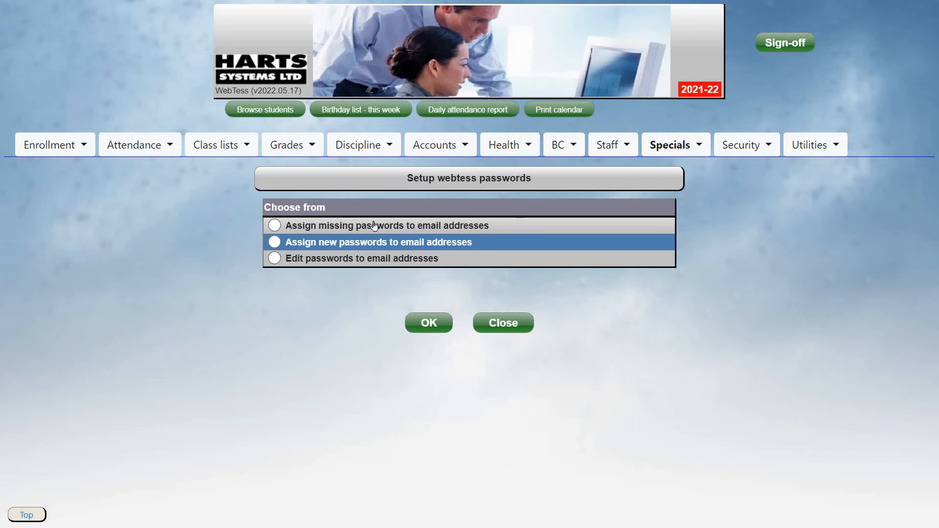
pyautogui.doubleClick(360, 242)
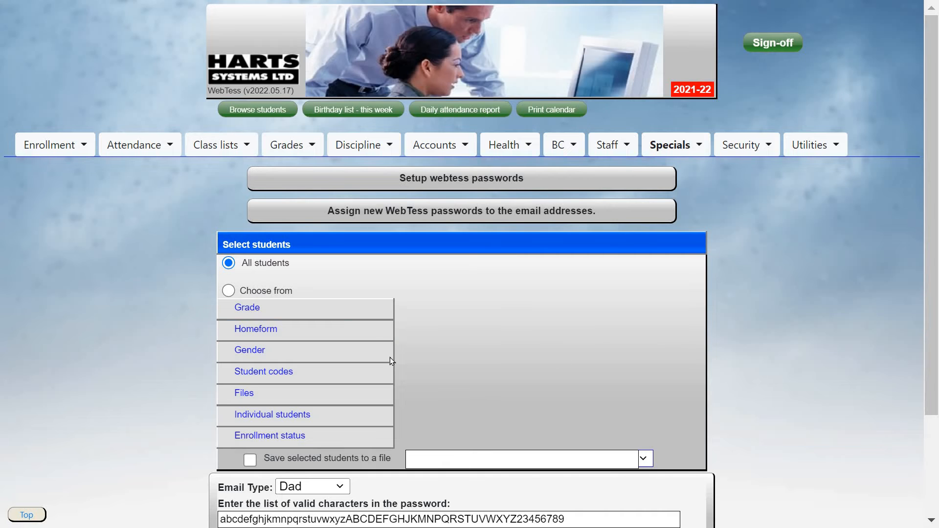
pyautogui.scroll(-1, 390, 360)
# Target the new-password assignment at the saved file 4 TEST STUDENTS.
pyautogui.click(367, 338)
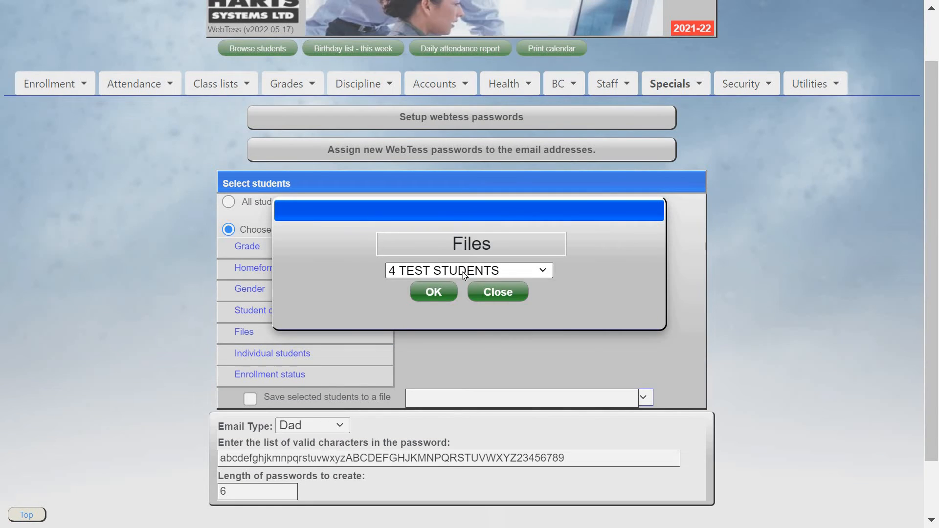
pyautogui.click(462, 272)
pyautogui.click(426, 294)
pyautogui.click(426, 296)
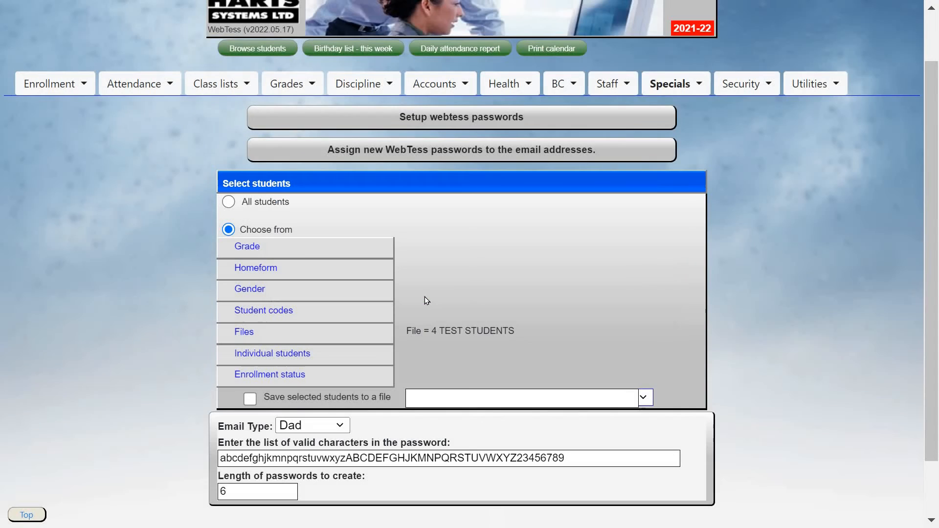
# Set the Email Type to WebTess, keeping password length 6.
pyautogui.click(318, 425)
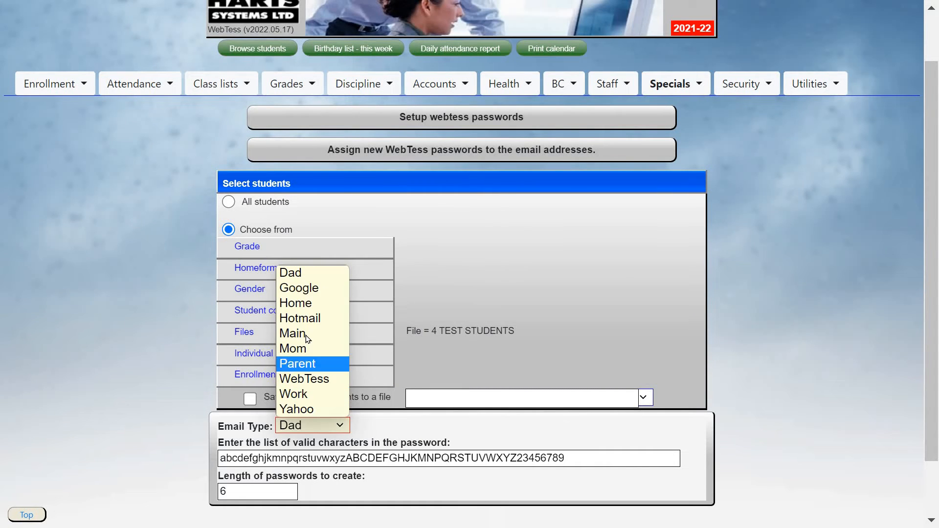
pyautogui.click(306, 336)
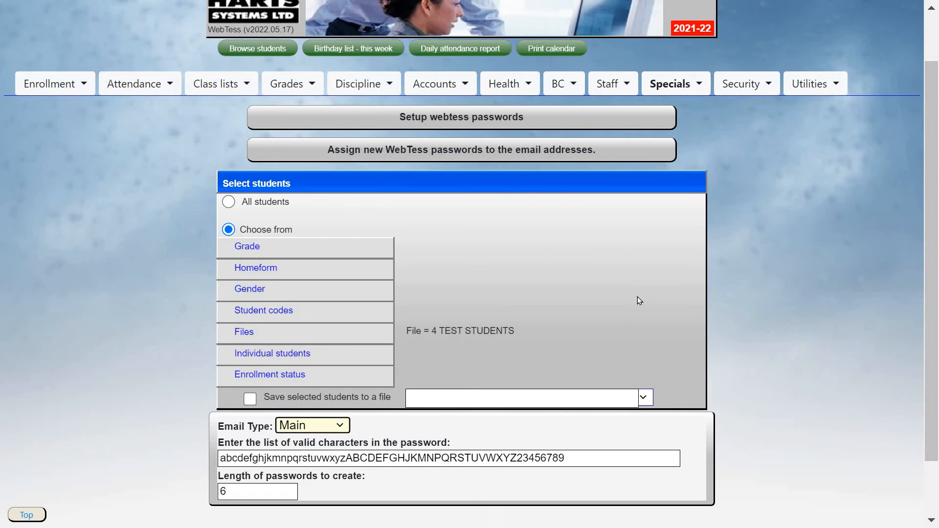
pyautogui.click(336, 425)
pyautogui.click(320, 381)
pyautogui.scroll(-2, 527, 396)
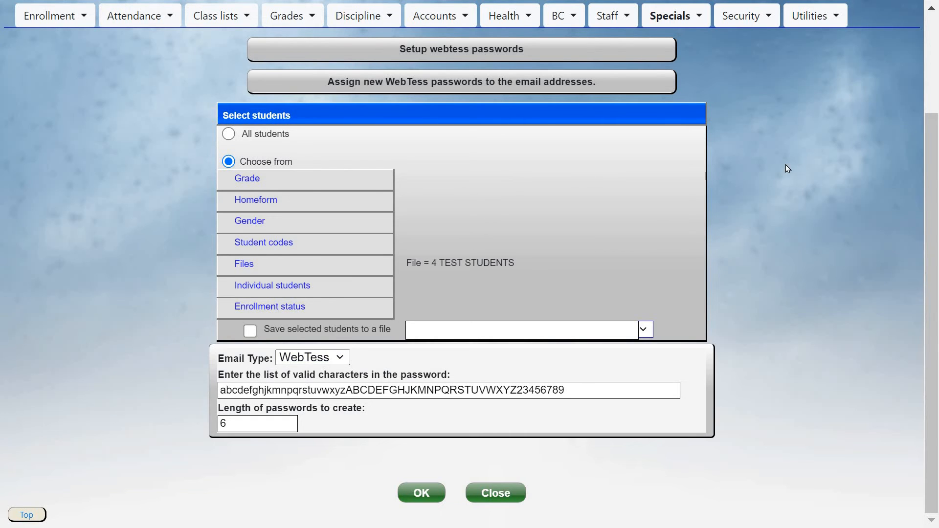
pyautogui.scroll(3, 745, 149)
pyautogui.click(745, 149)
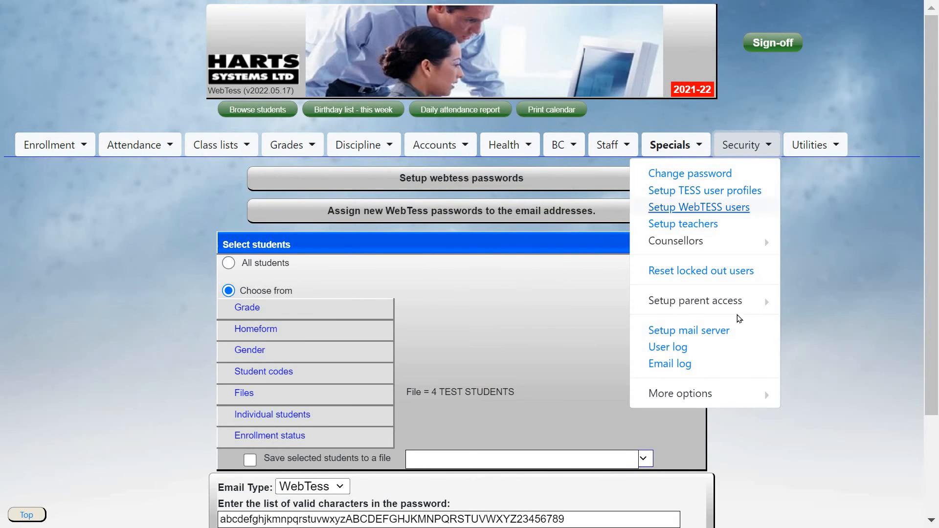
# Start E-mail passwords for the 4 TEST STUDENTS file and proceed to the compose form.
pyautogui.moveTo(709, 302)
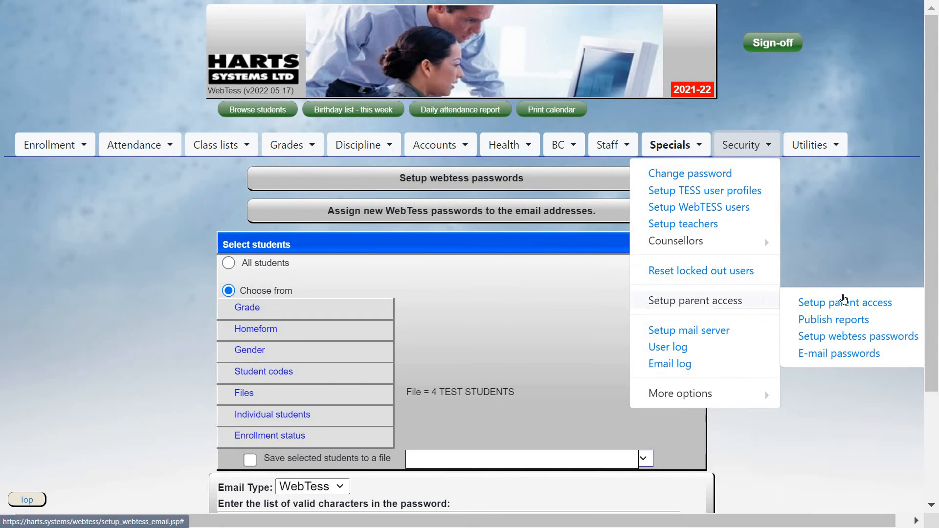
pyautogui.click(838, 354)
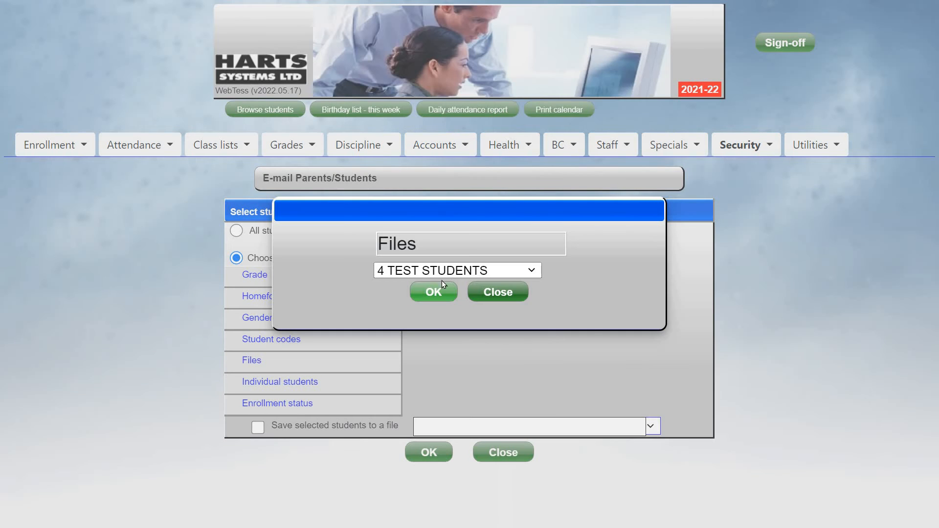
pyautogui.click(441, 274)
pyautogui.click(429, 287)
pyautogui.click(430, 296)
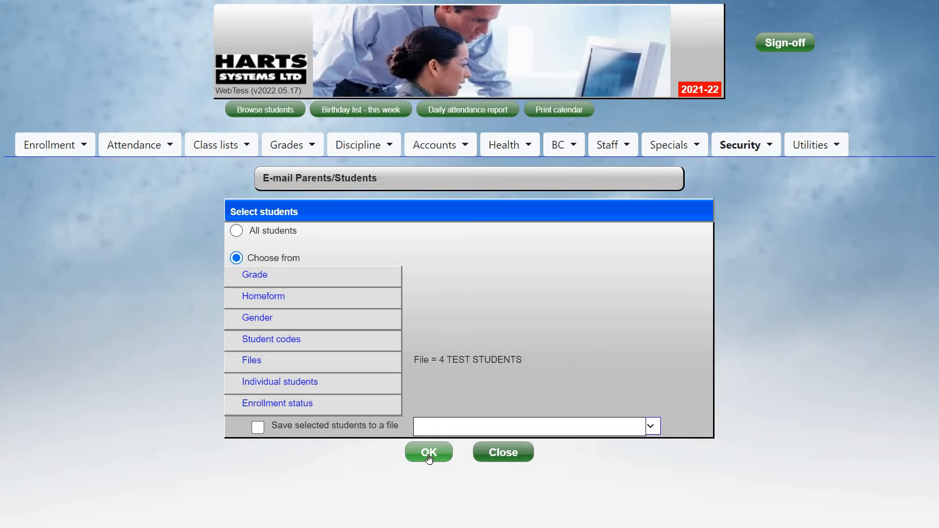
pyautogui.click(429, 453)
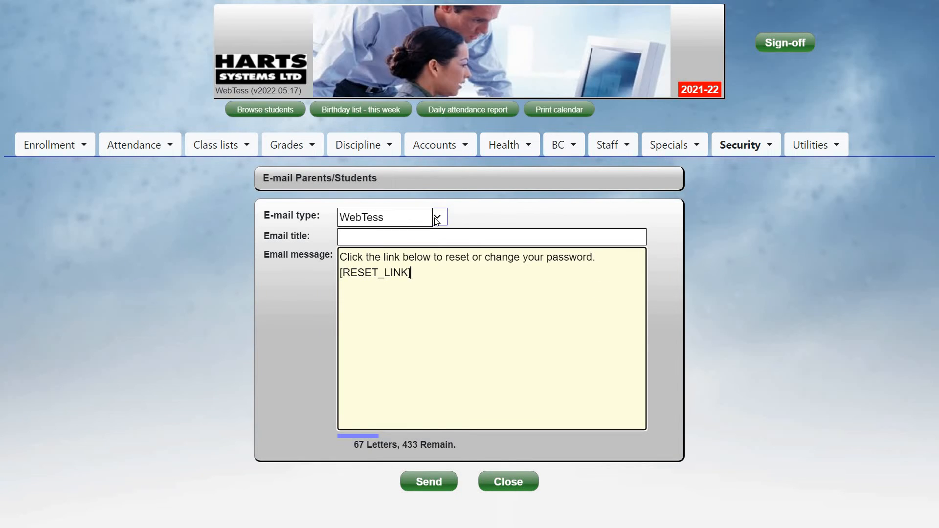
# Title the e-mail 'Parent access for Windsor Demonstration School' and paste the full welcome message.
pyautogui.click(412, 237)
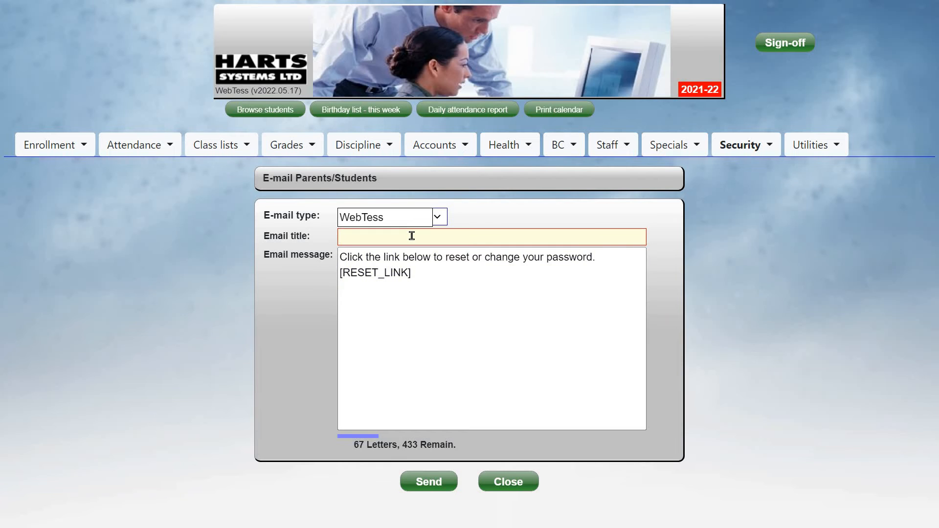
pyautogui.write('Parent access for Windsor Demonstration School')
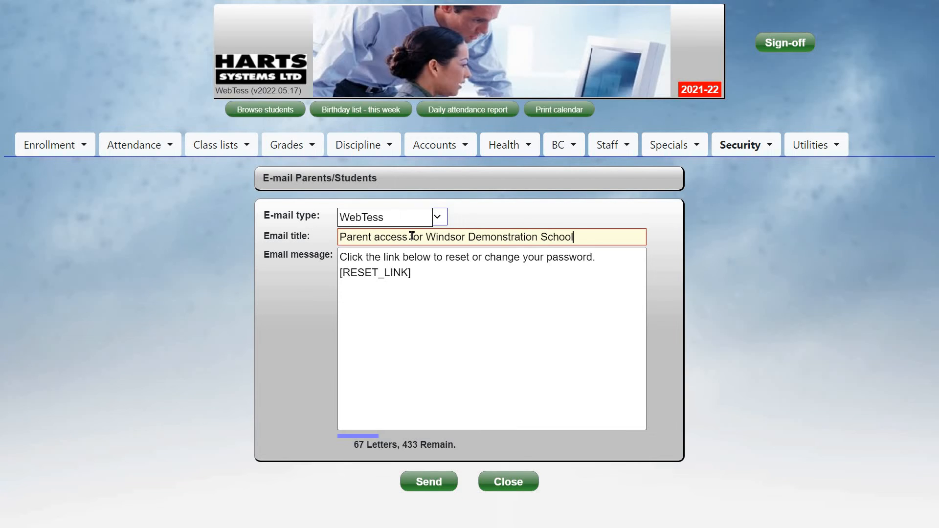
pyautogui.press('Tab')
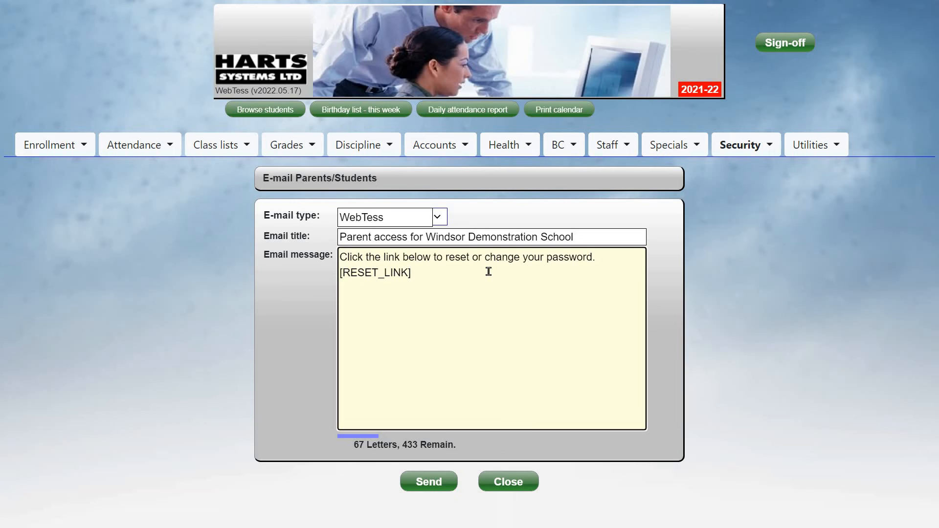
pyautogui.hotkey('ctrl', 'a')
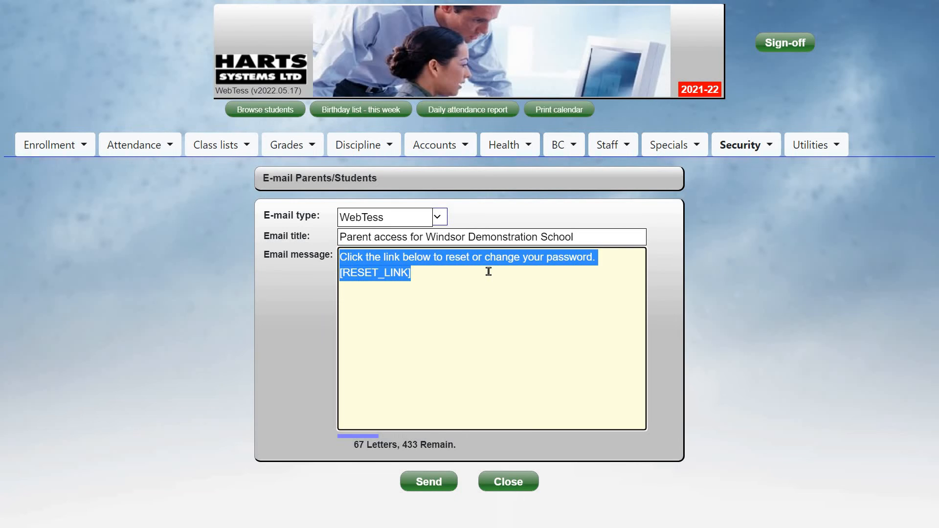
pyautogui.hotkey('ctrl', 'v')
pyautogui.press('Up')
pyautogui.press('Up')
pyautogui.press('Up')
pyautogui.press('Up')
pyautogui.press('Up')
pyautogui.press('Up')
pyautogui.press('Up')
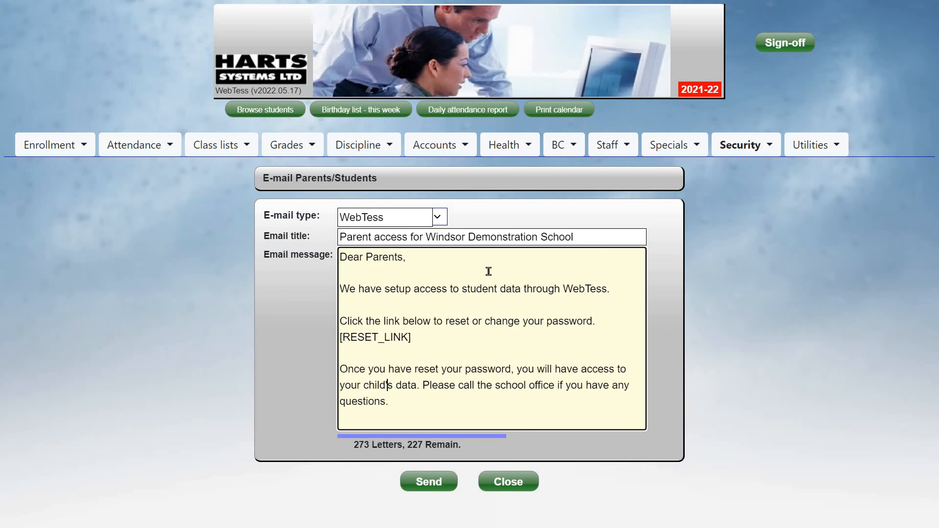
pyautogui.press('Delete')
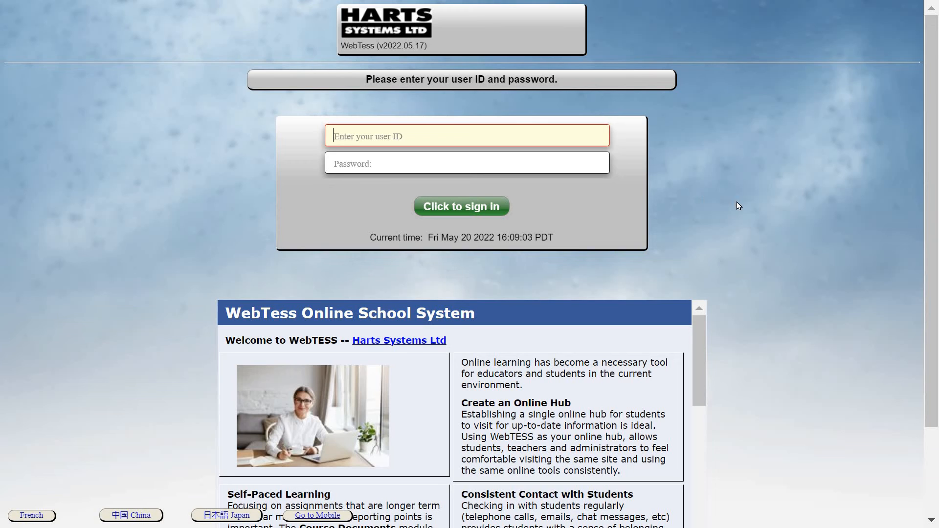
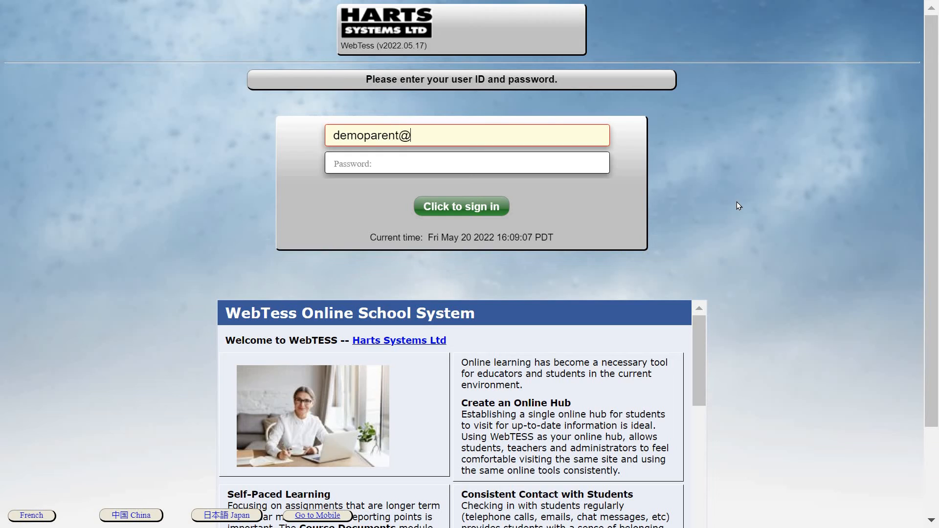
pyautogui.press('Tab')
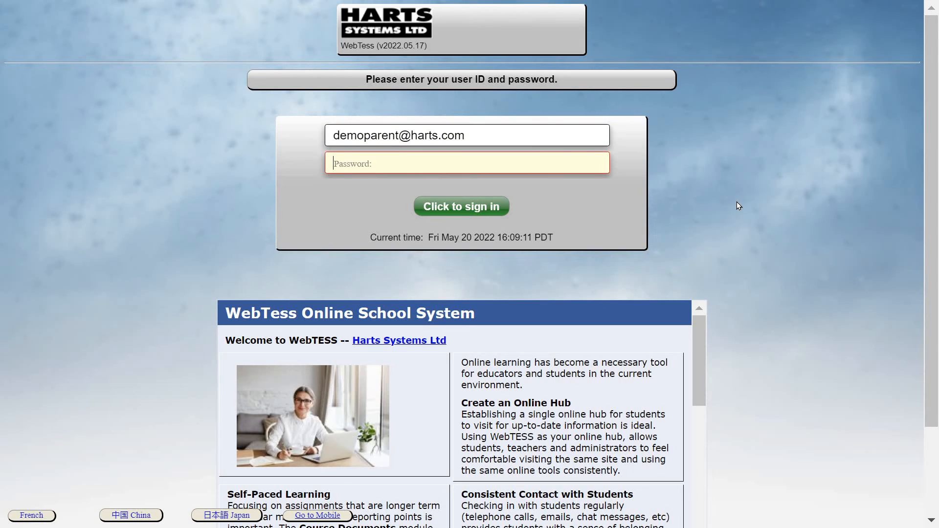
pyautogui.write('•••••••')
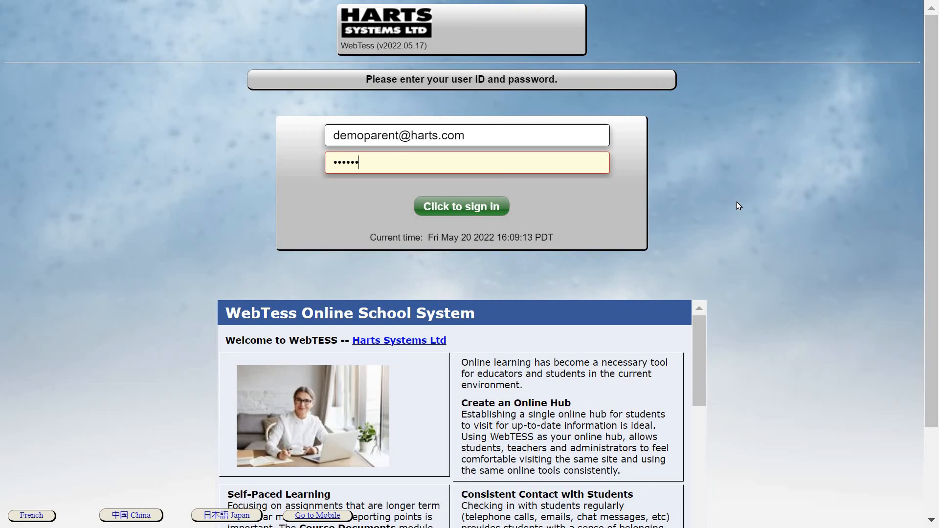
pyautogui.press('Return')
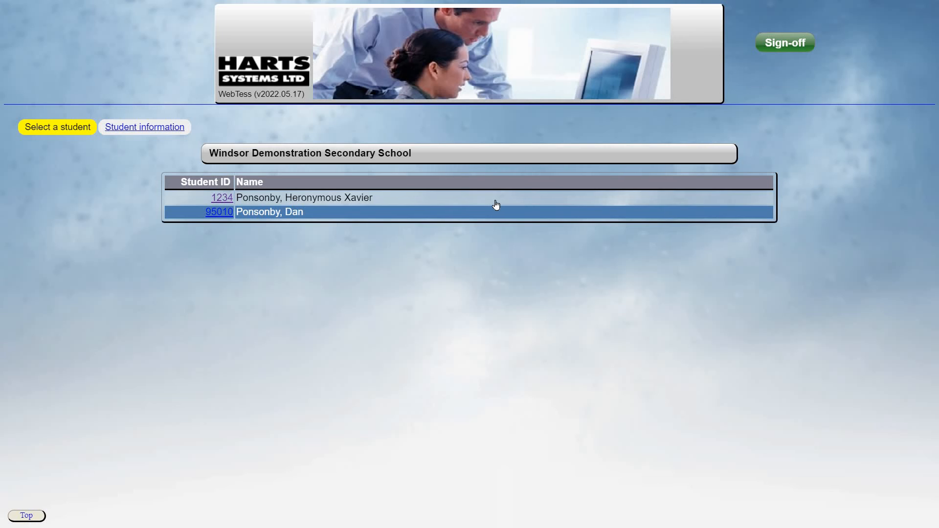
# Open the grade 12 child's record and review attendance, schedule, grades, transcripts and accounts.
pyautogui.click(340, 199)
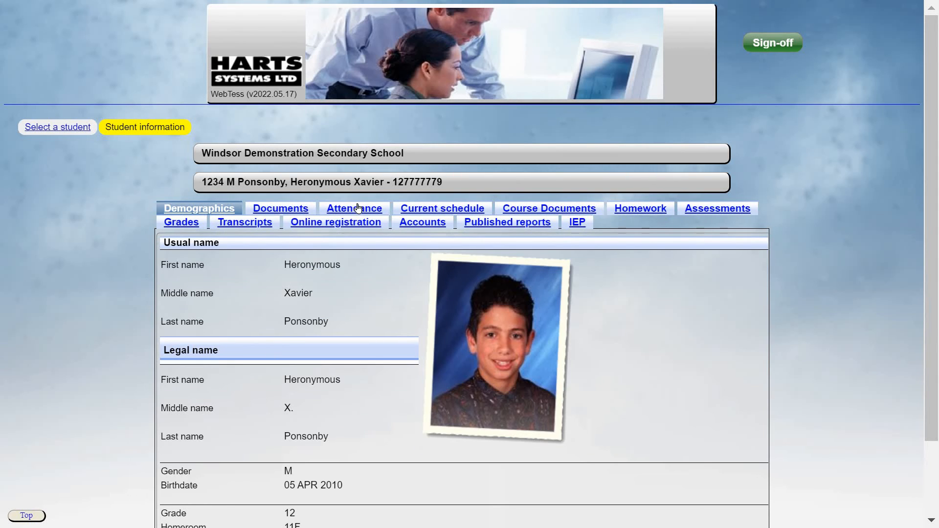
pyautogui.click(358, 208)
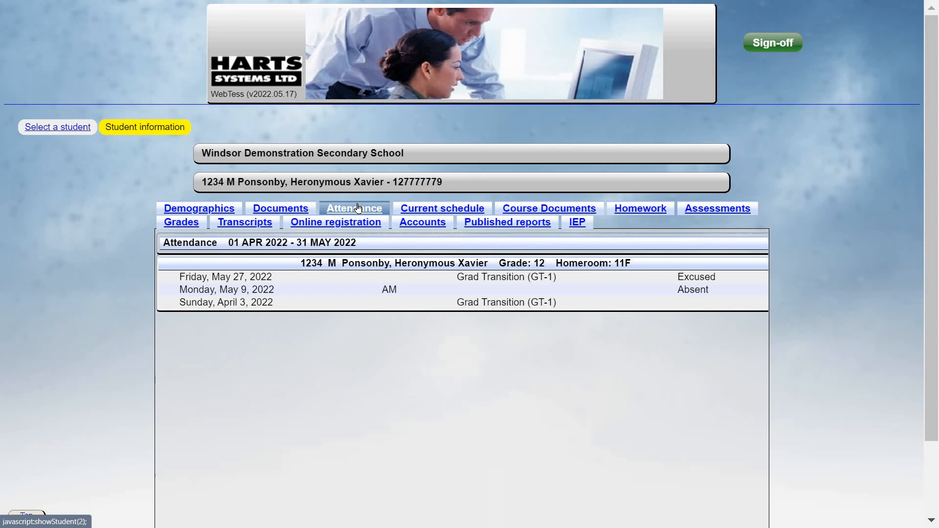
pyautogui.click(473, 210)
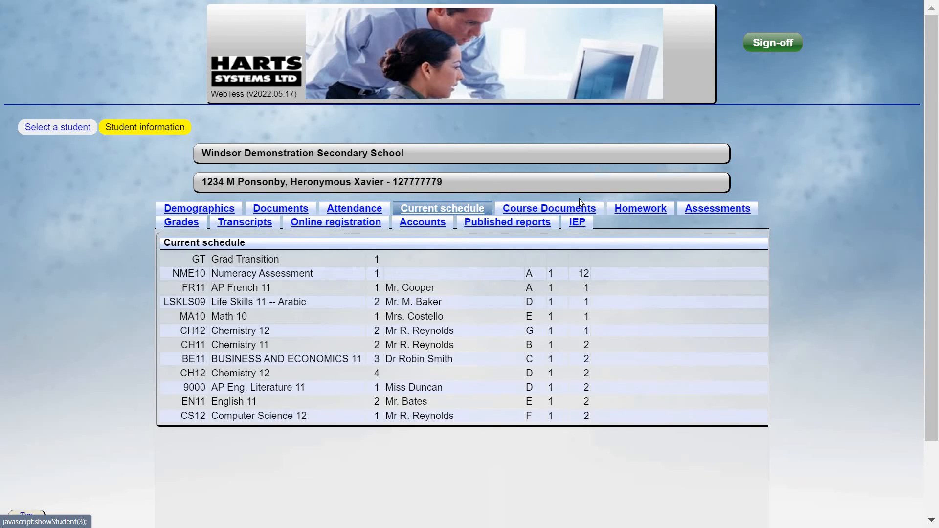
pyautogui.click(198, 223)
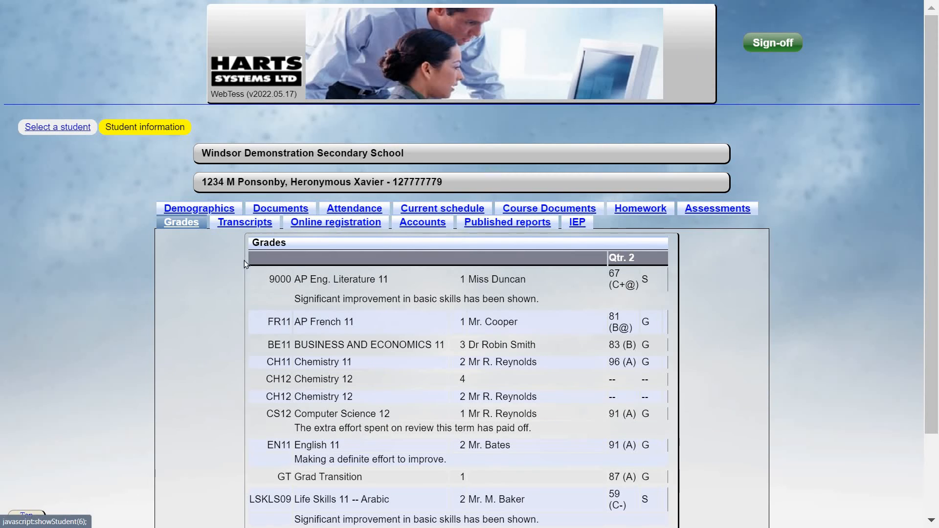
pyautogui.click(248, 224)
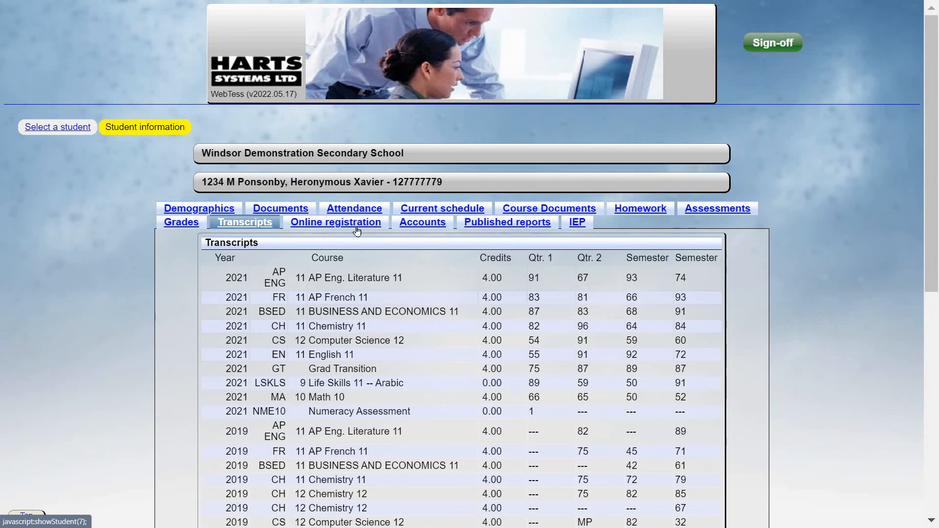
pyautogui.click(426, 223)
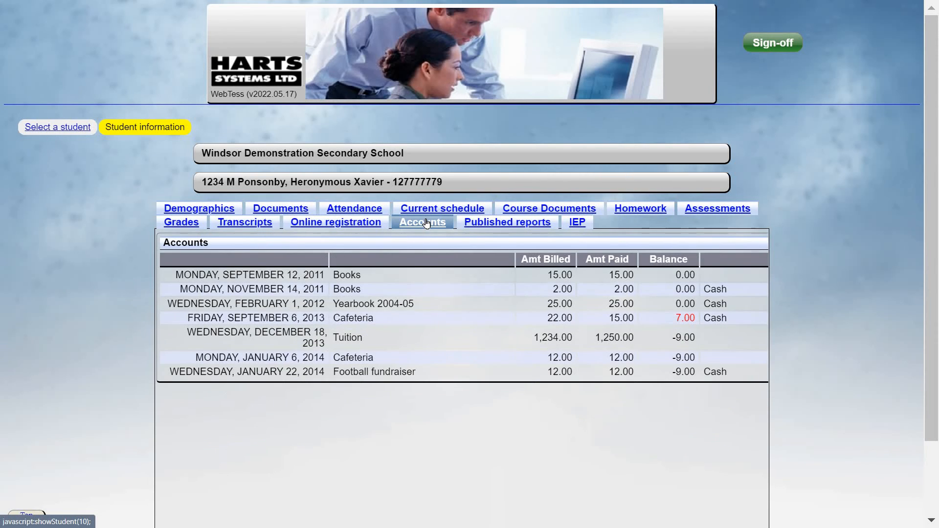
# Download the child's published Report card PDF from Published reports.
pyautogui.click(508, 223)
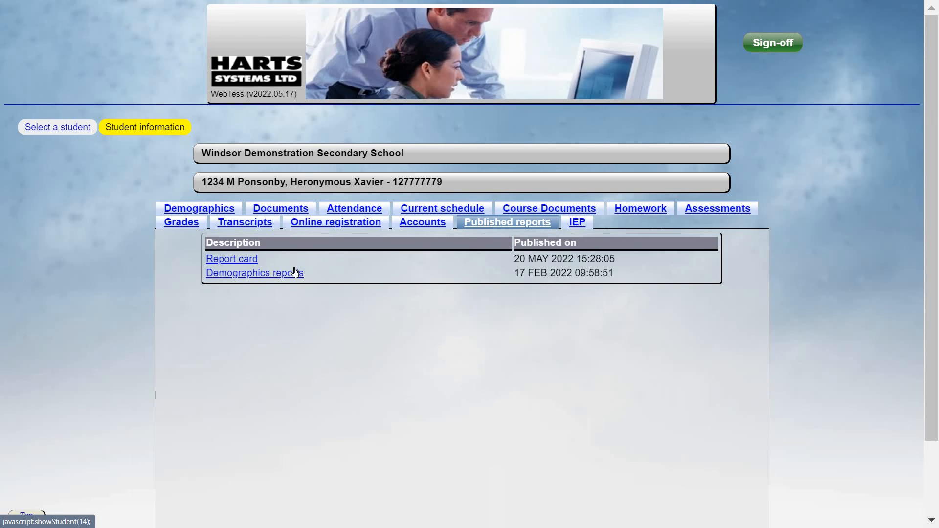
pyautogui.click(240, 259)
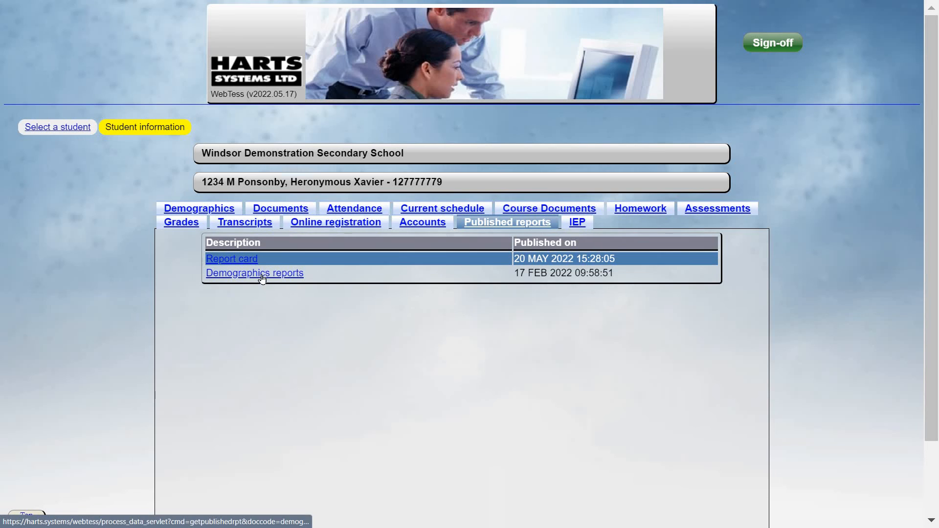
pyautogui.click(238, 261)
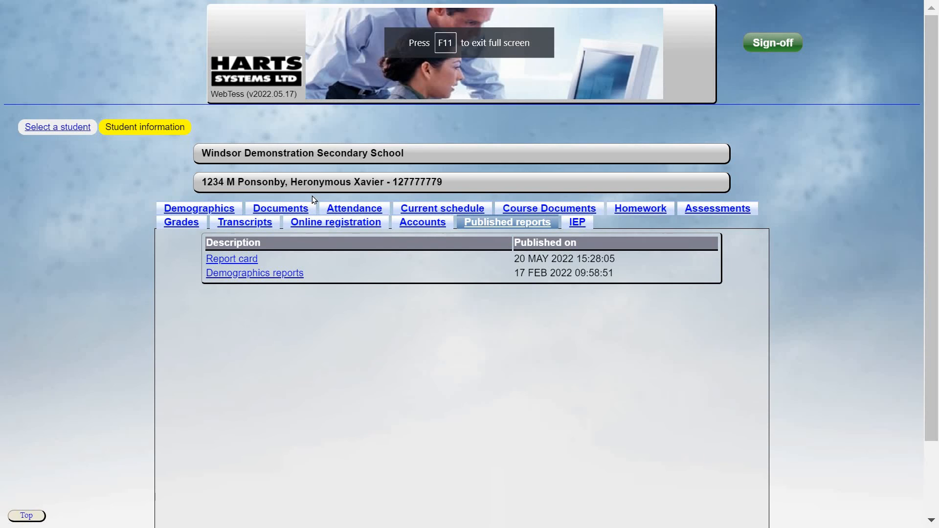
# Look over the grade 12 child's uploaded documents, opening the Registration form entry.
pyautogui.click(280, 210)
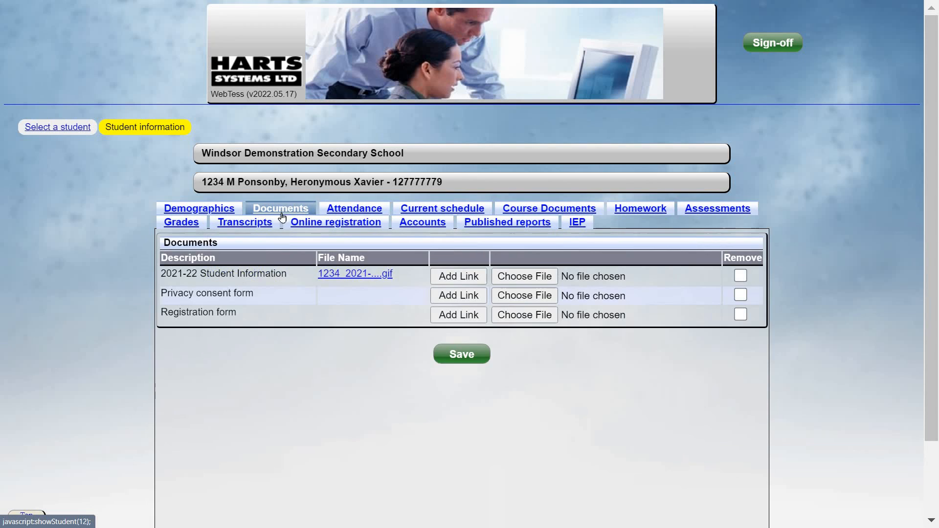
pyautogui.click(295, 318)
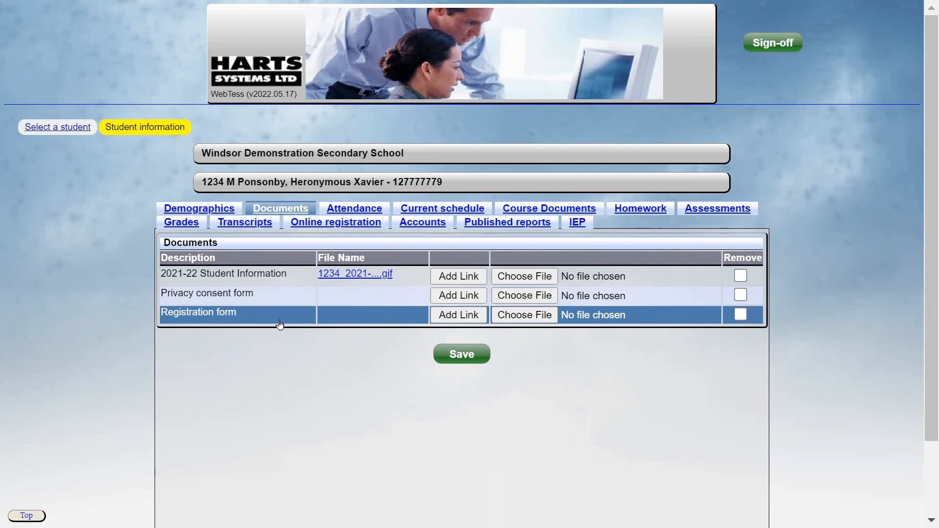
pyautogui.click(271, 319)
pyautogui.click(271, 319)
# Read through his IEP: profiles, supports, competencies, support team and plan details.
pyautogui.click(575, 224)
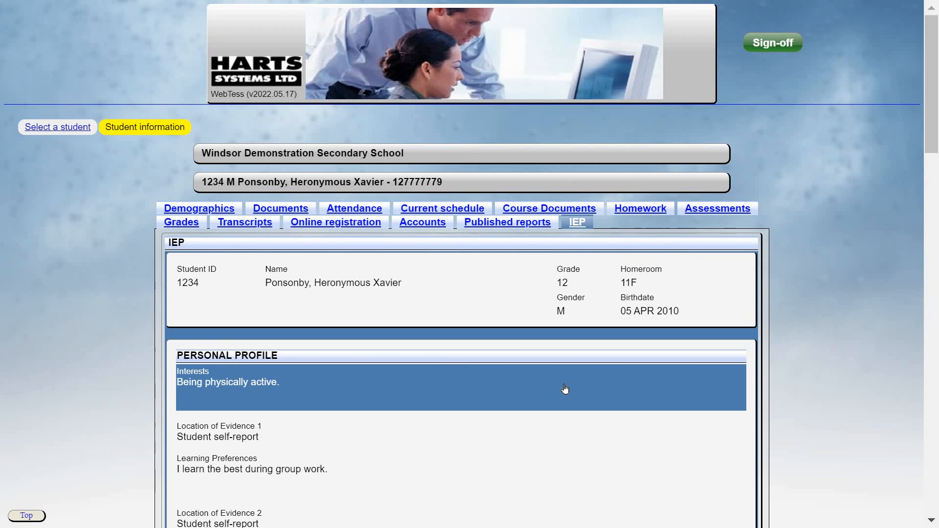
pyautogui.scroll(-3, 562, 389)
pyautogui.scroll(-18, 565, 389)
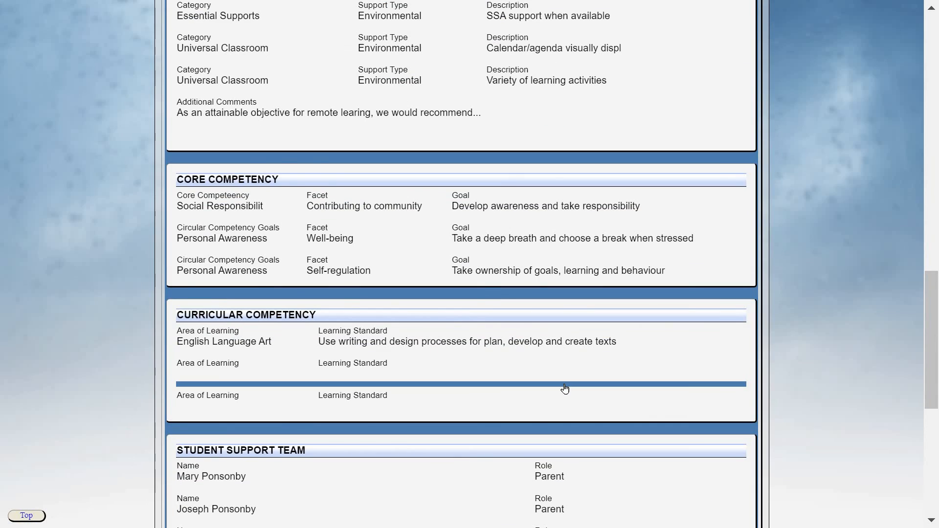
pyautogui.scroll(-9, 565, 388)
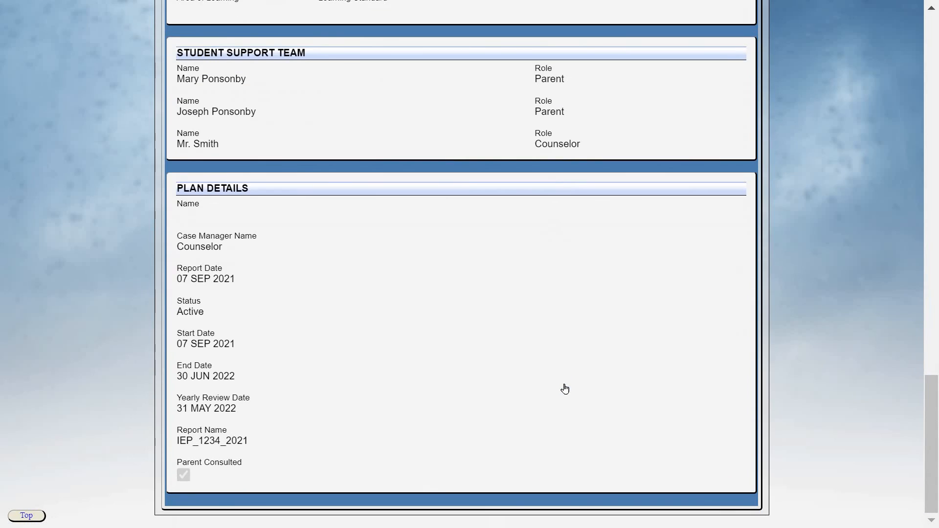
pyautogui.scroll(20, 565, 389)
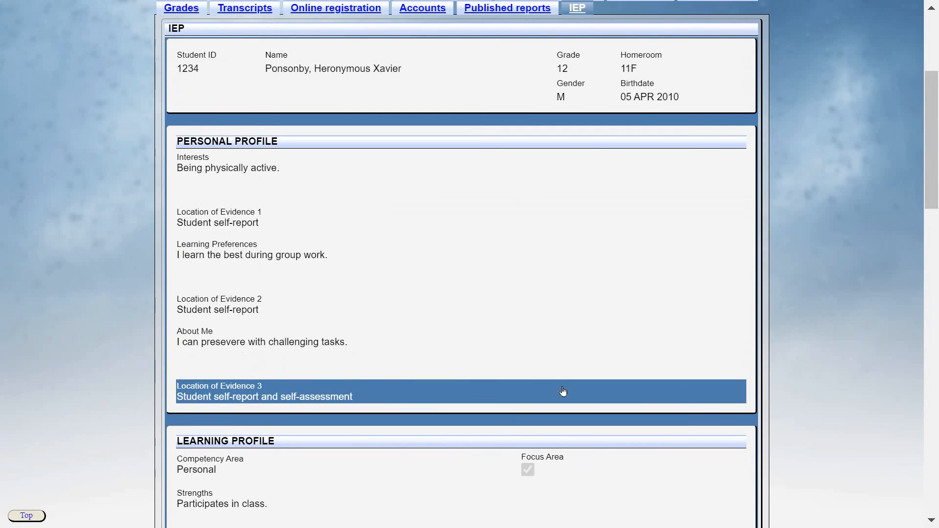
pyautogui.scroll(5, 563, 392)
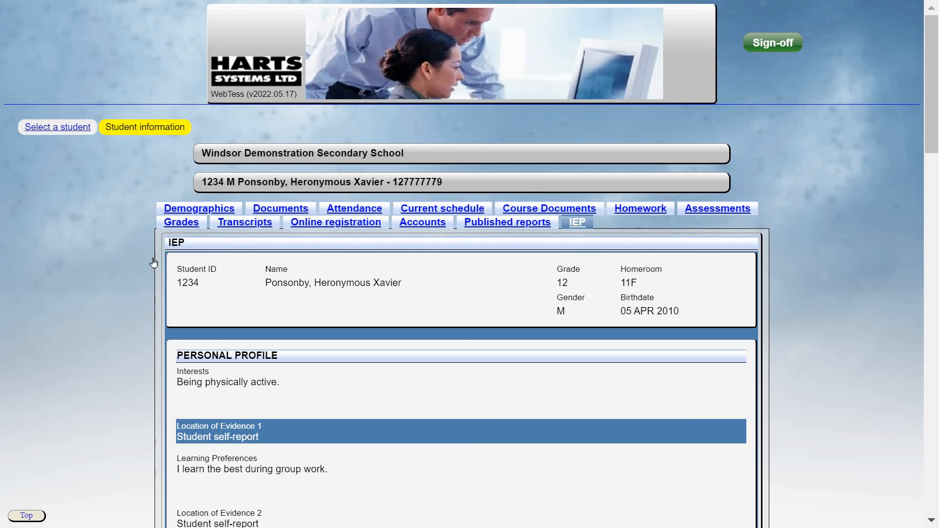
# Switch to the grade 8 child's record and list her published reports.
pyautogui.click(52, 131)
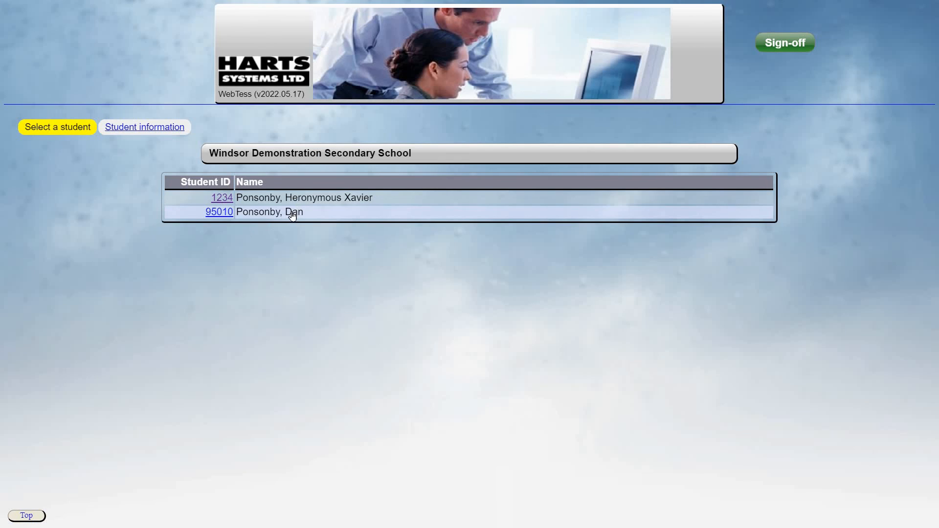
pyautogui.click(292, 214)
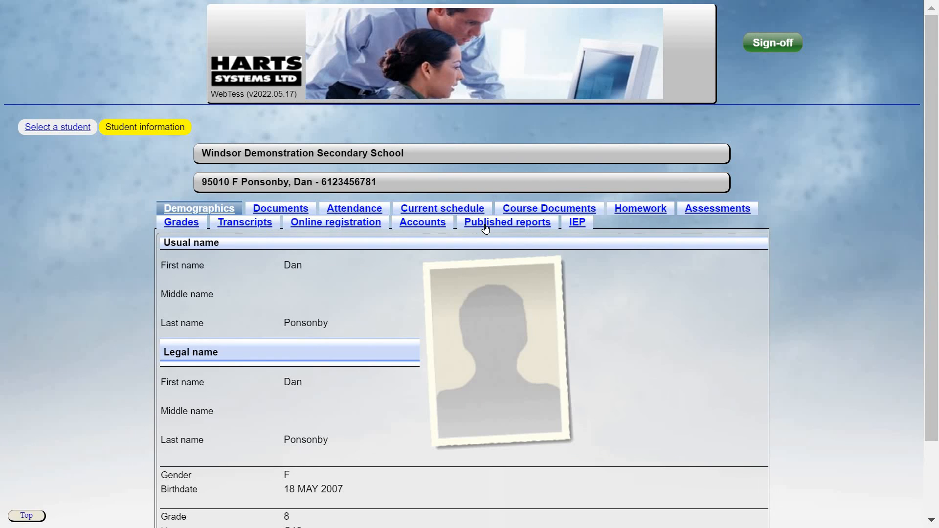
pyautogui.click(486, 224)
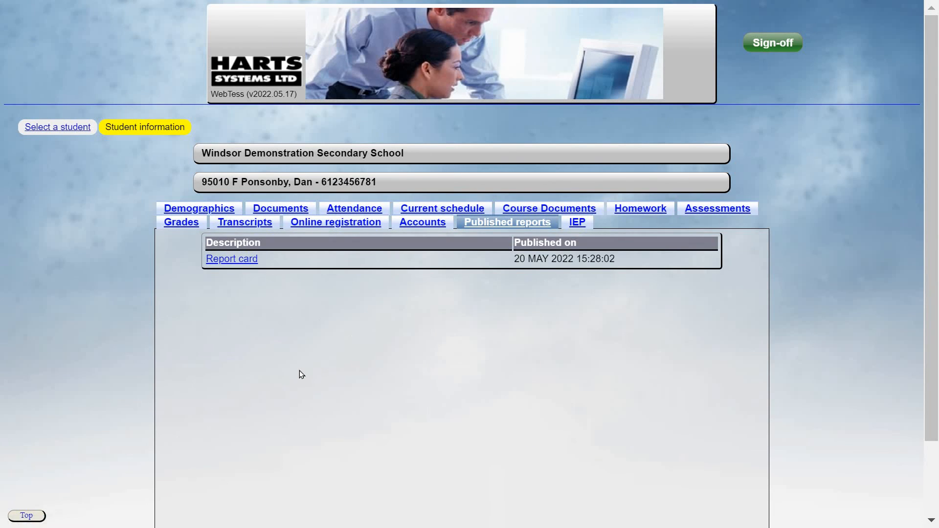
# Check her attendance, grades and transcripts, then sign off to the sign-in page.
pyautogui.click(354, 210)
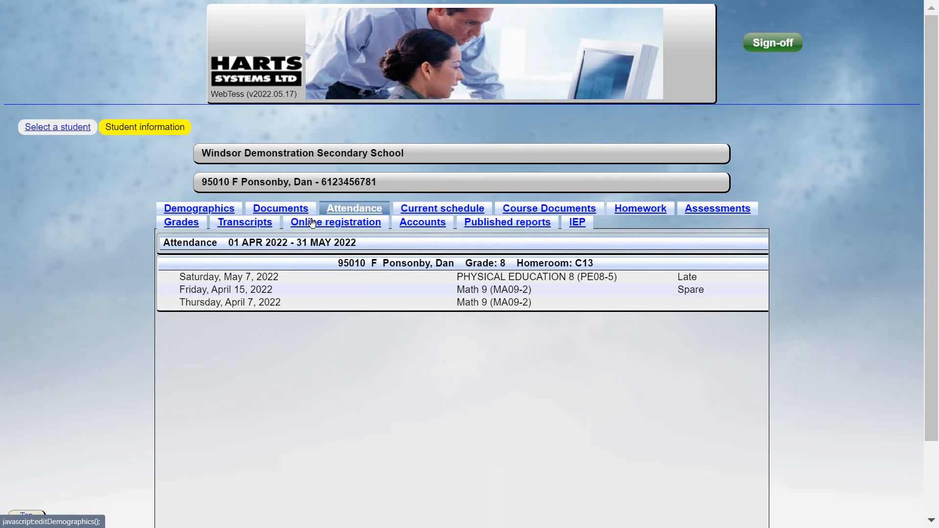
pyautogui.click(177, 223)
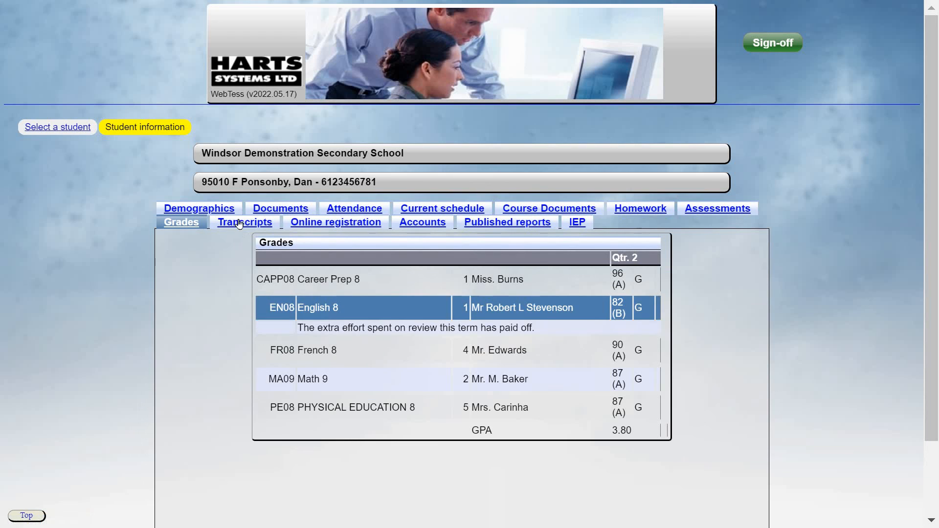
pyautogui.click(239, 223)
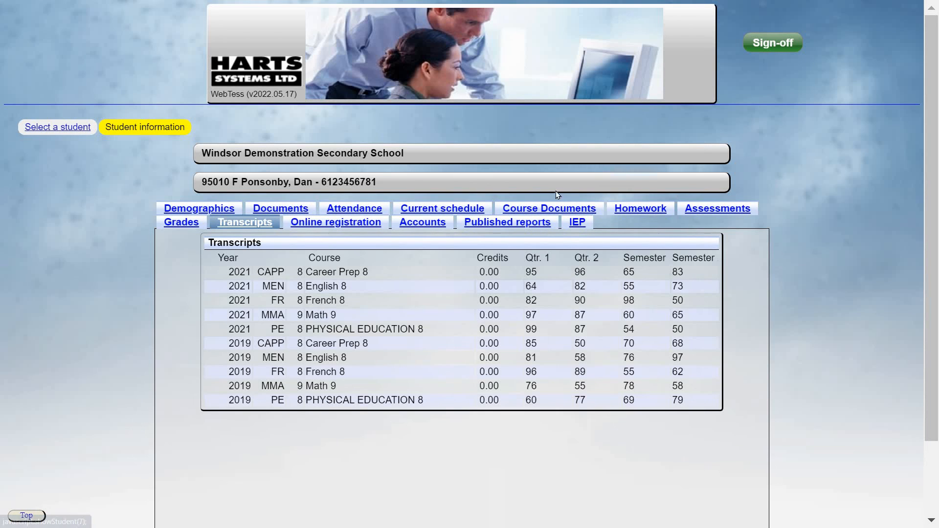
pyautogui.click(757, 43)
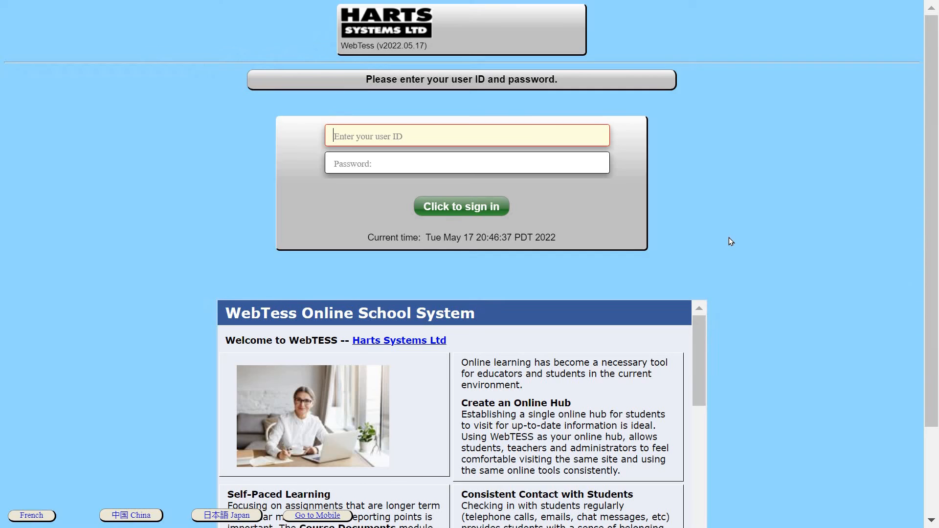